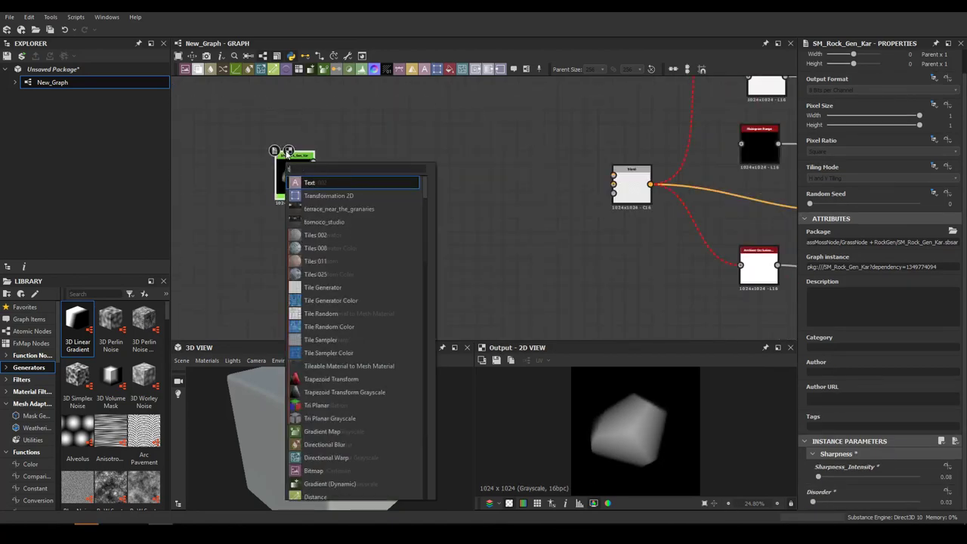
- Add a Tile Sampler fed by the four rock outputs with Pattern Input Number 4
left_click(346, 178)
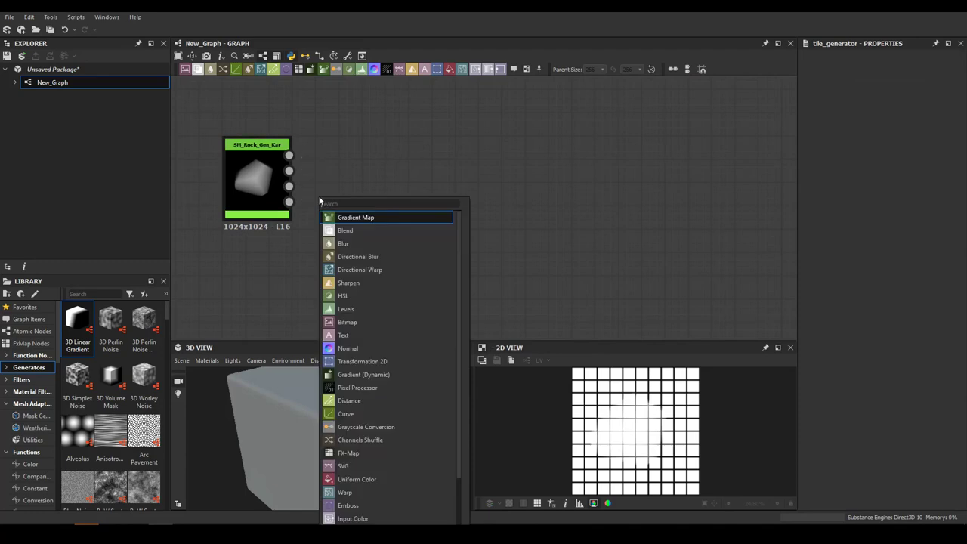
left_click(319, 196)
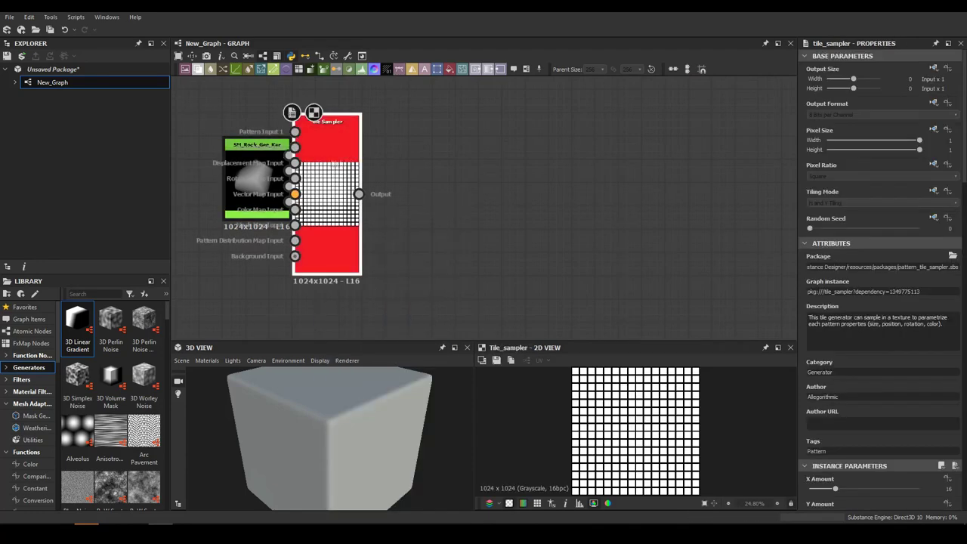
scroll(876, 303, "down", 5)
left_click_drag(843, 456, 879, 455)
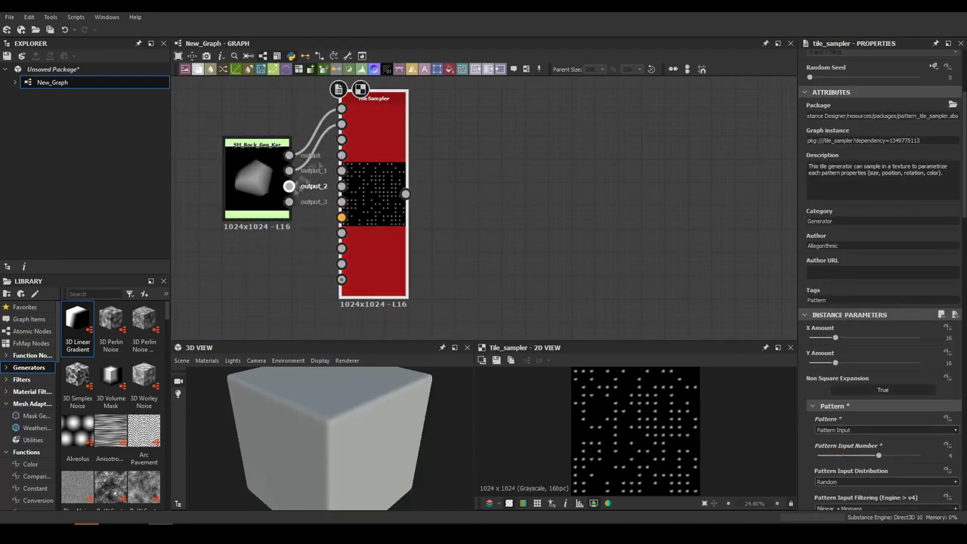
- Raise Scale to 2.96, Scale Random to 0.36, and increase Rotation and Position Random
scroll(842, 299, "down", 5)
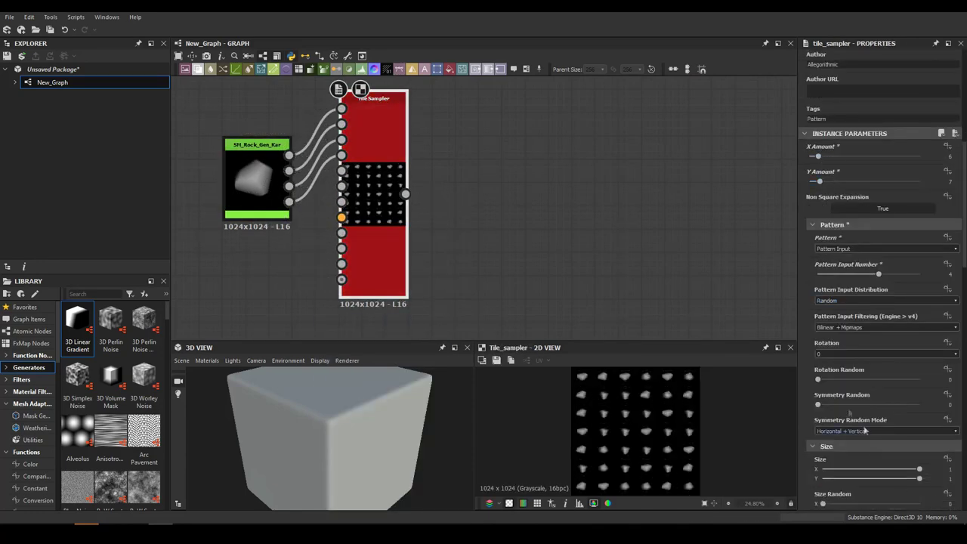
scroll(865, 430, "down", 5)
left_click_drag(824, 382, 847, 381)
scroll(854, 378, "down", 3)
left_click_drag(818, 256, 892, 255)
scroll(851, 461, "down", 2)
left_click_drag(818, 456, 917, 458)
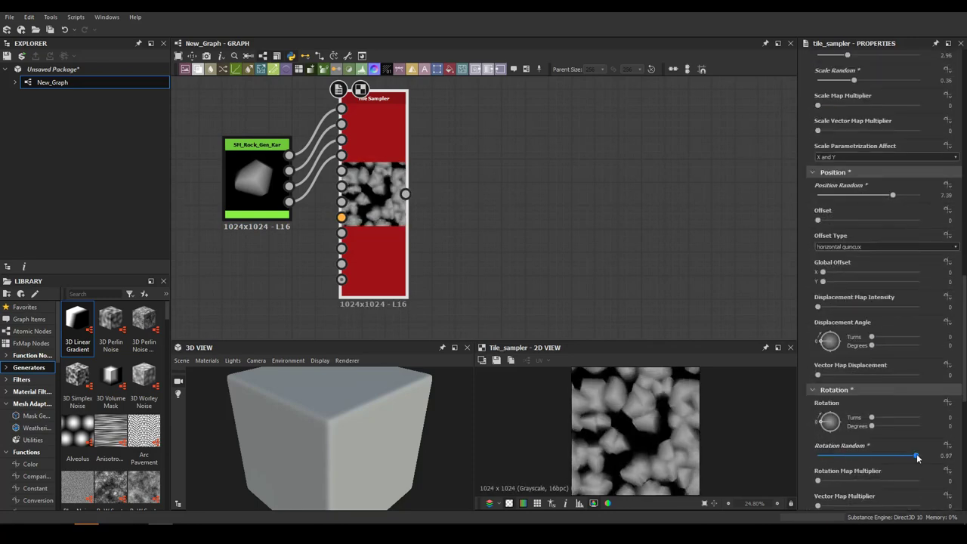
scroll(869, 302, "up", 15)
- Reduce the tile rows so the rocks grow larger, and trim a lower sampler parameter
left_click_drag(827, 182, 816, 182)
scroll(854, 302, "down", 3)
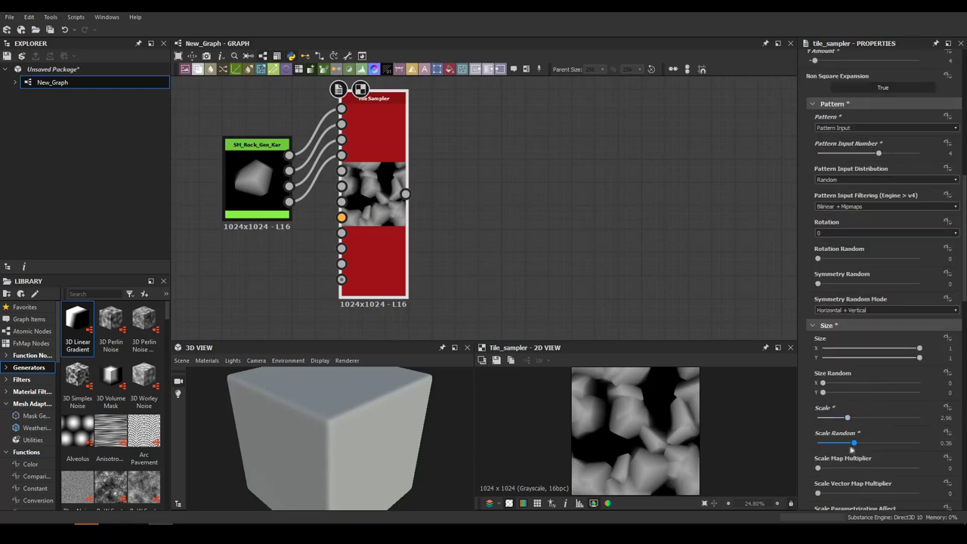
scroll(847, 378, "down", 3)
left_click_drag(847, 406, 837, 406)
scroll(409, 229, "down", 1)
scroll(412, 189, "down", 1)
scroll(412, 137, "down", 2)
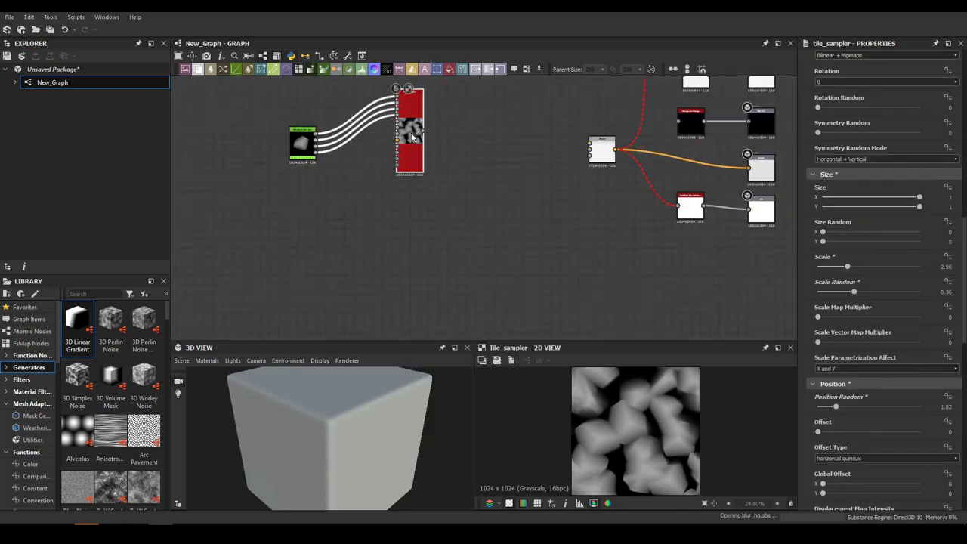
- Add an Invert Grayscale after the Bevel and move both nodes lower
left_click_drag(528, 133, 574, 127)
left_click(544, 160)
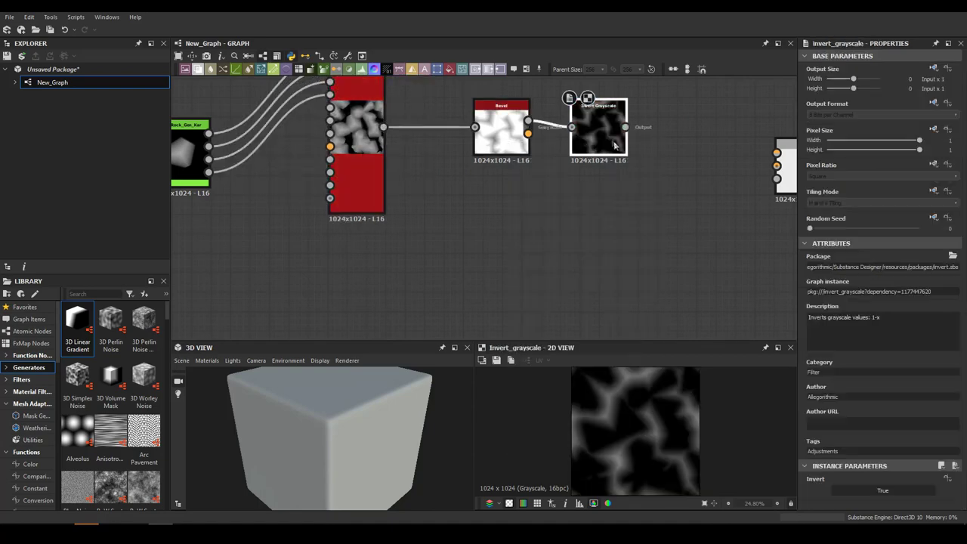
left_click_drag(505, 117, 386, 310)
- Duplicate the rock Tile Sampler as a 30x30 pebble scatter placed to the right
key("ctrl+d")
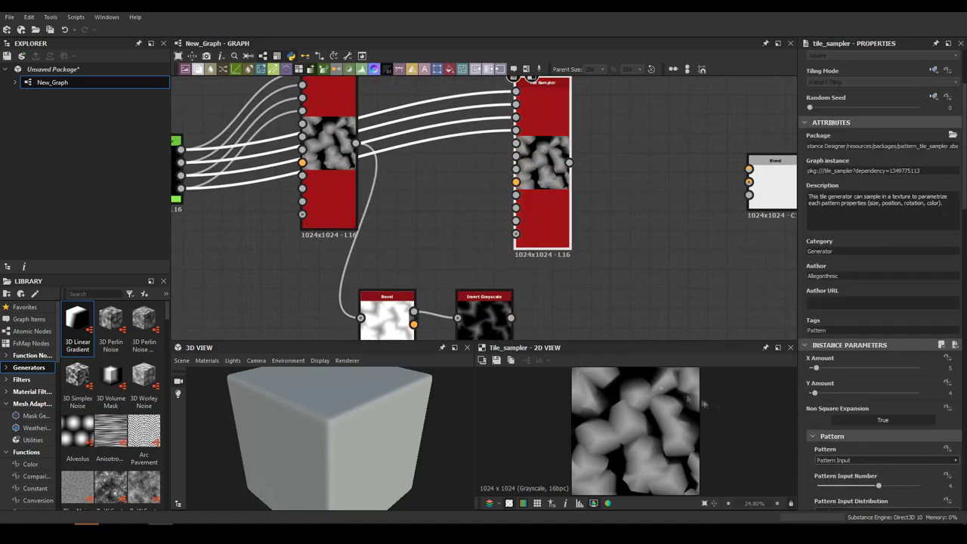
scroll(860, 395, "down", 3)
scroll(860, 424, "down", 3)
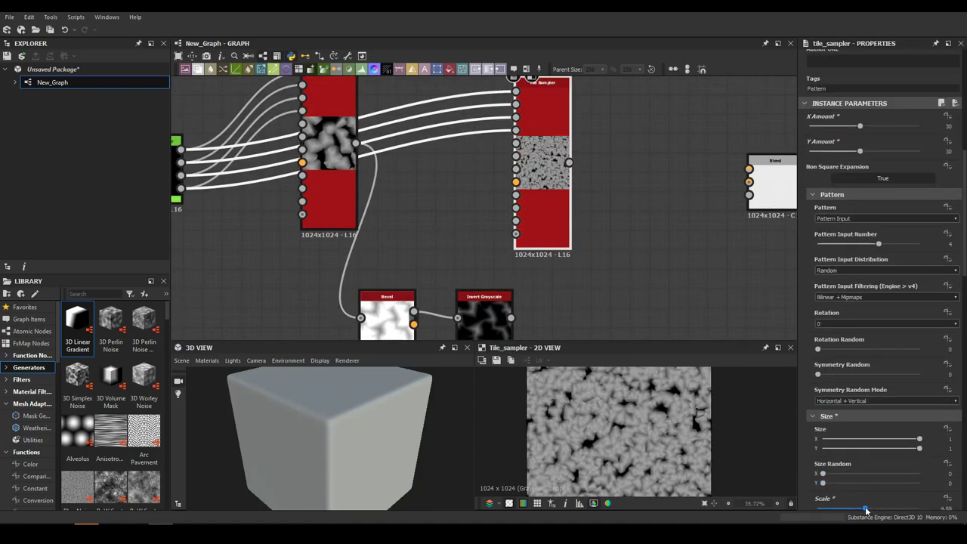
scroll(860, 469, "down", 5)
scroll(875, 392, "down", 2)
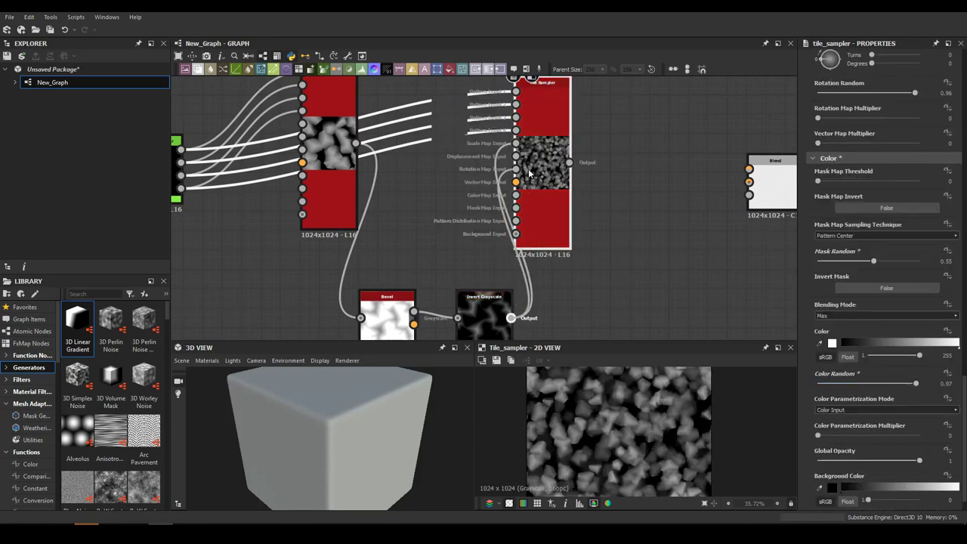
left_click_drag(529, 174, 626, 174)
- Plug the inverted mask into the pebble sampler's Mask Map and lower the Mask Map Threshold
left_click(502, 302)
mouse_move(608, 227)
middle_mouse_down()
mouse_move(619, 202)
mouse_move(516, 226)
middle_mouse_up()
left_click(566, 151)
scroll(860, 186, "down", 3)
scroll(859, 186, "down", 3)
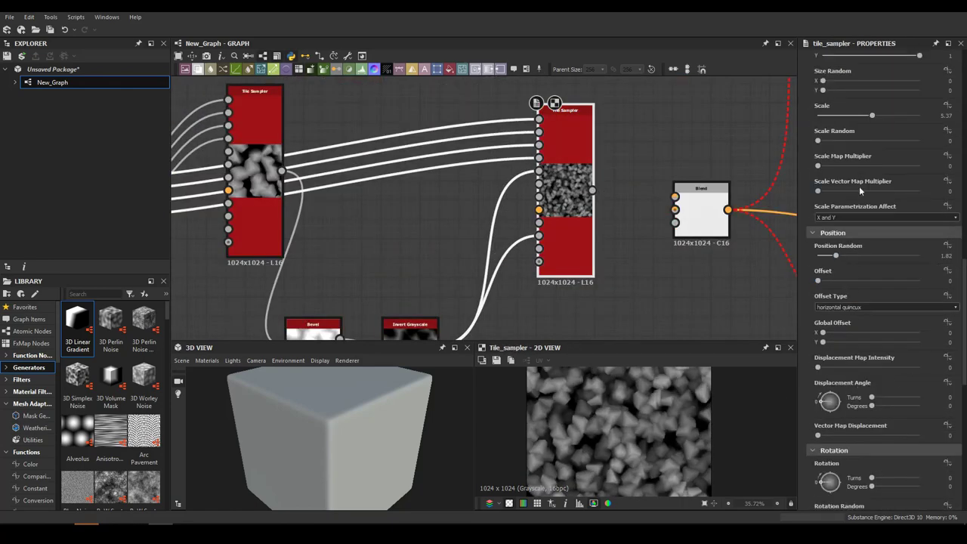
scroll(859, 190, "down", 5)
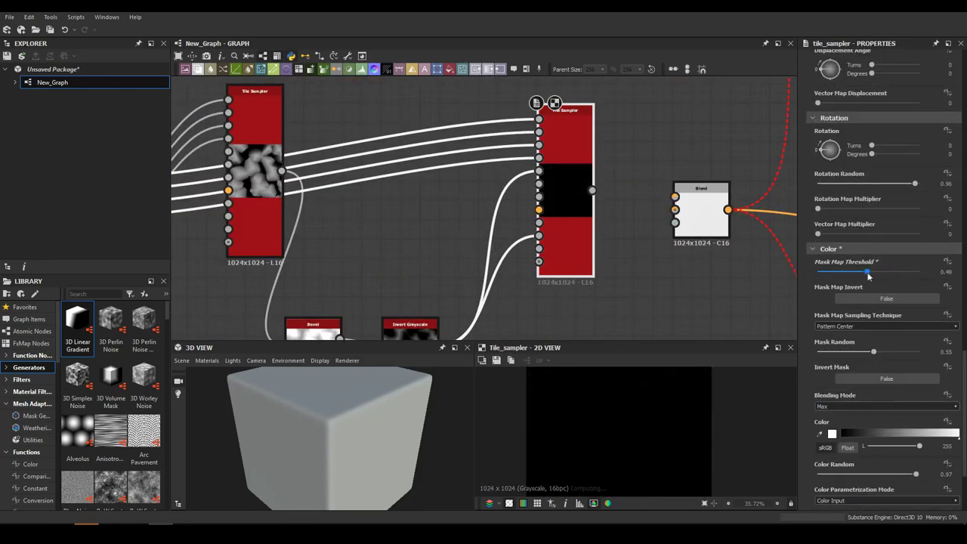
left_click_drag(842, 280, 835, 274)
scroll(396, 181, "down", 5)
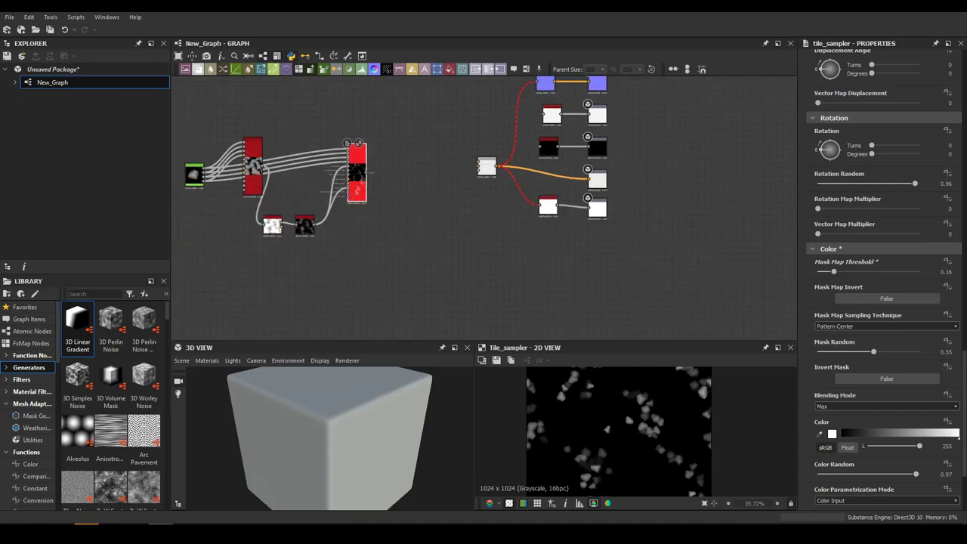
- Paste a Blend node and connect the big-rock scatter into it
scroll(385, 114, "up", 3)
scroll(381, 94, "up", 2)
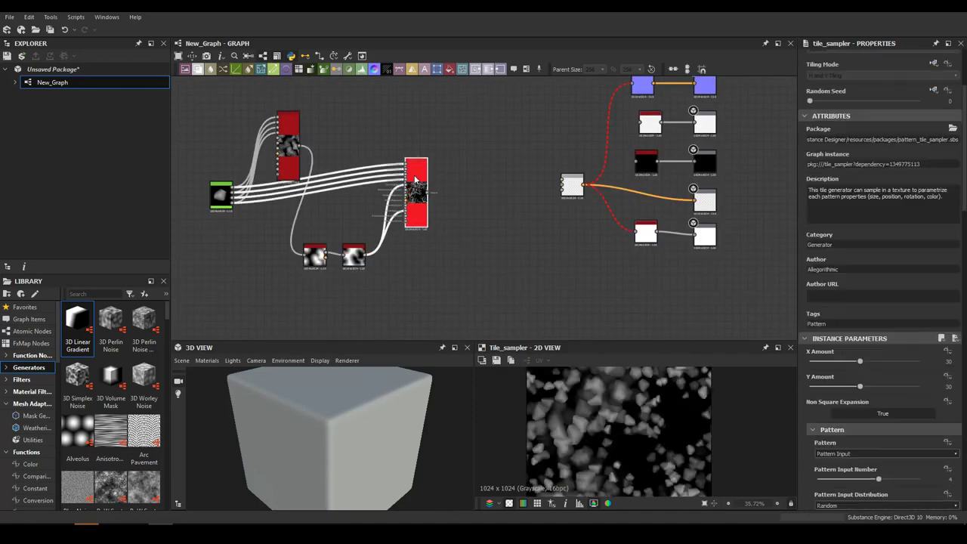
scroll(415, 179, "up", 2)
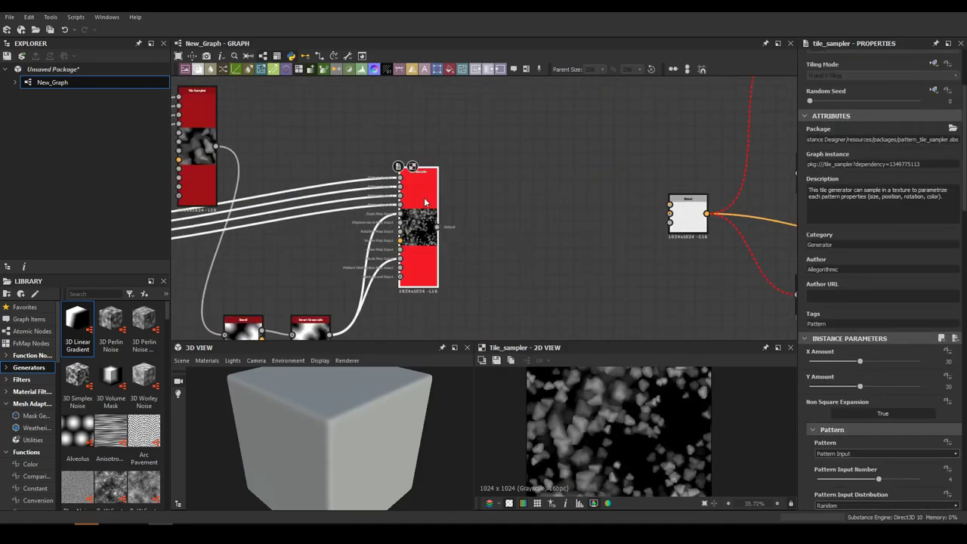
scroll(424, 166, "up", 1)
key("ctrl+v")
left_click_drag(408, 128, 549, 135)
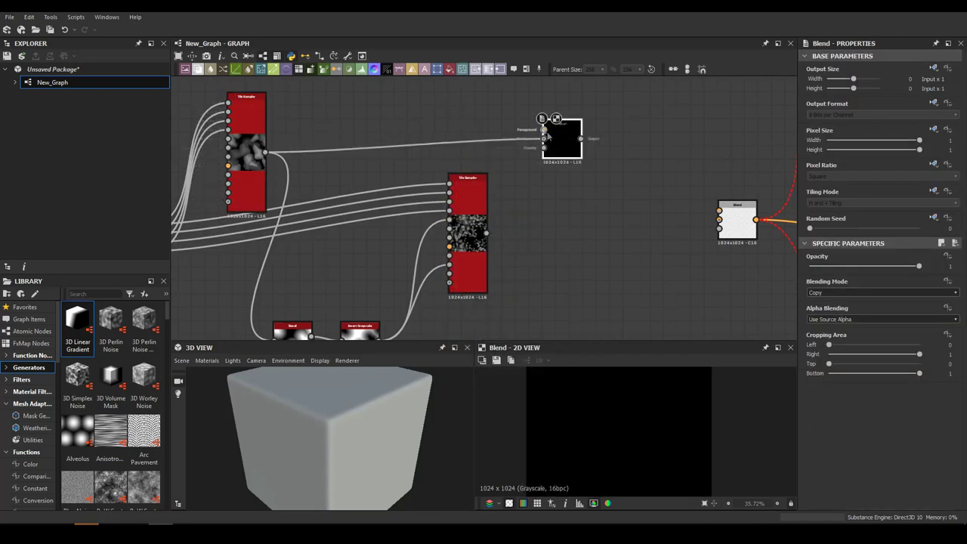
- Increase the Bevel node's Distance
scroll(415, 226, "up", 2)
middle_click_drag(378, 265, 465, 104)
left_click(428, 227)
left_click(587, 123)
left_click(330, 227)
left_click_drag(892, 428, 919, 427)
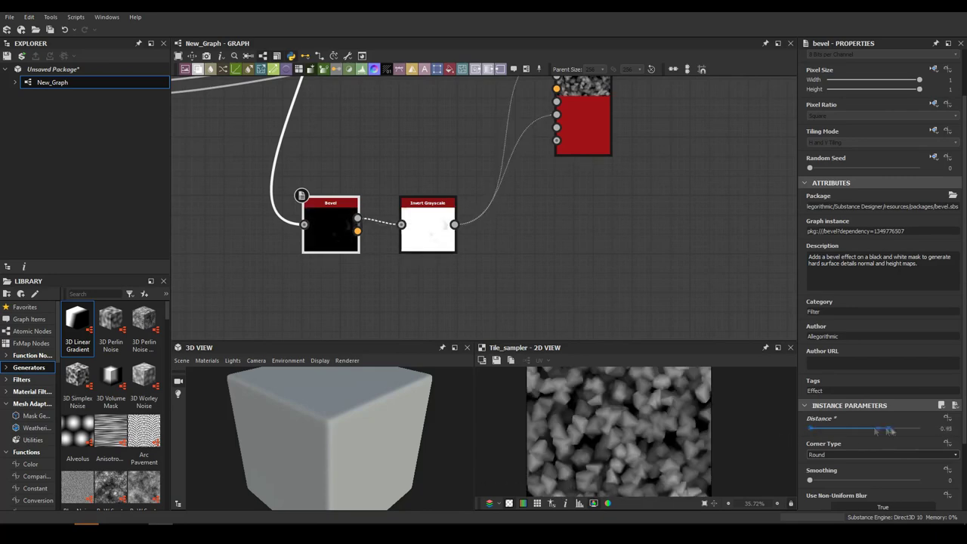
- Replace Invert Grayscale with a Levels node and connect the pebble scatter into the Blend
left_click(423, 238)
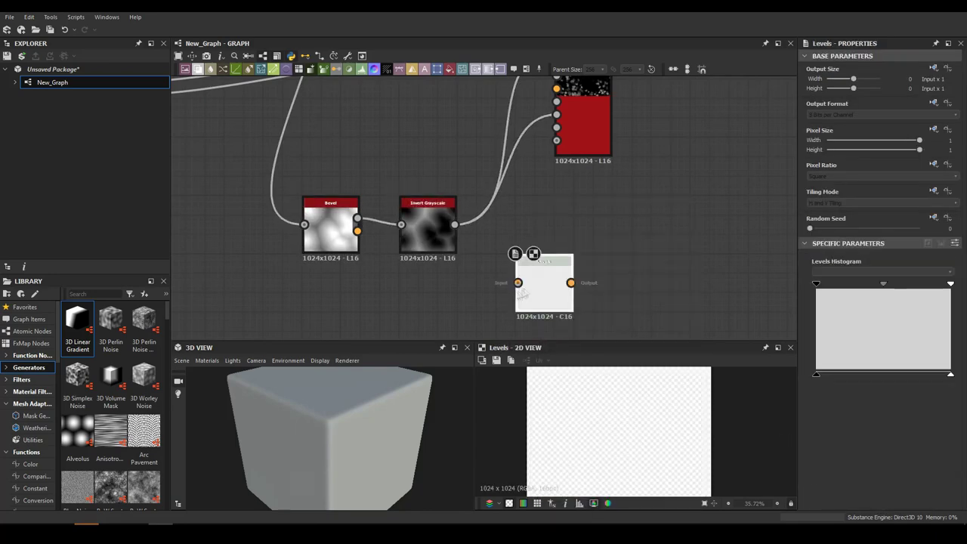
left_click(426, 217)
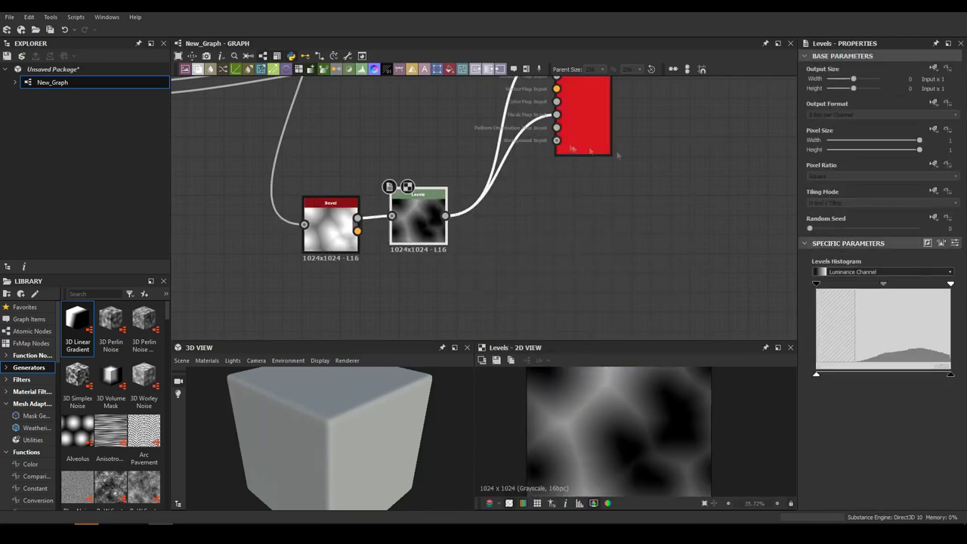
left_click(578, 140)
middle_click_drag(577, 135, 488, 295)
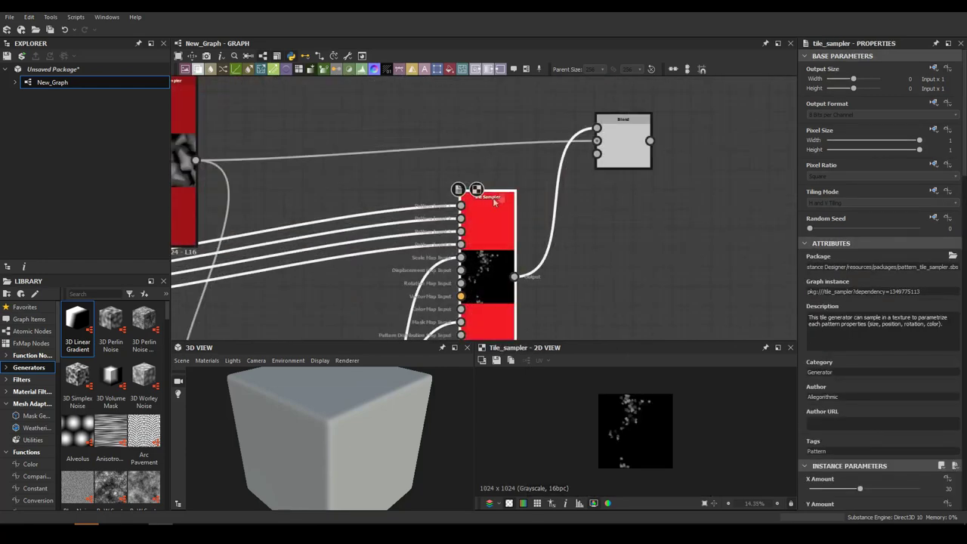
left_click(594, 133)
middle_click_drag(594, 133, 511, 164)
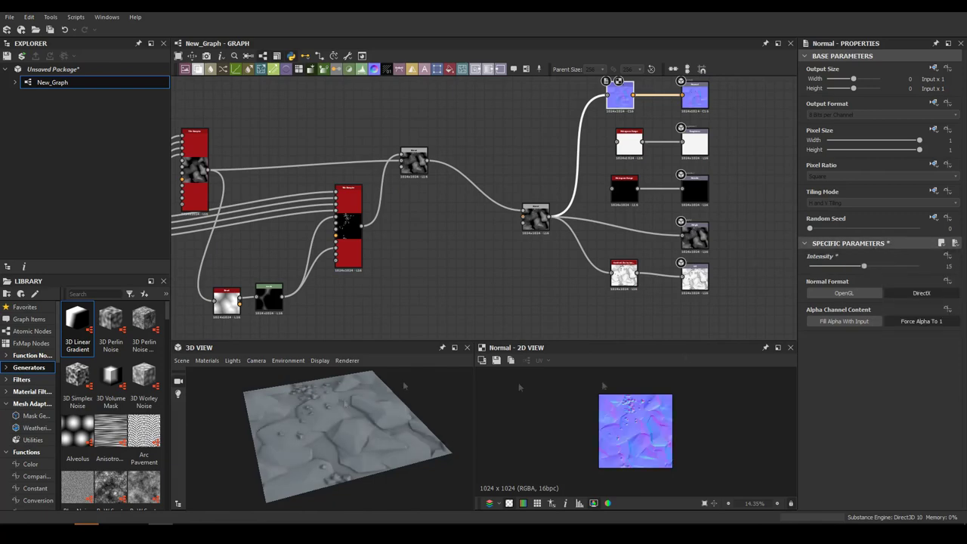
- Set the rock Tile Sampler to 7 by 6 tiles with higher Position Random
scroll(317, 438, "up", 3)
left_click(206, 363)
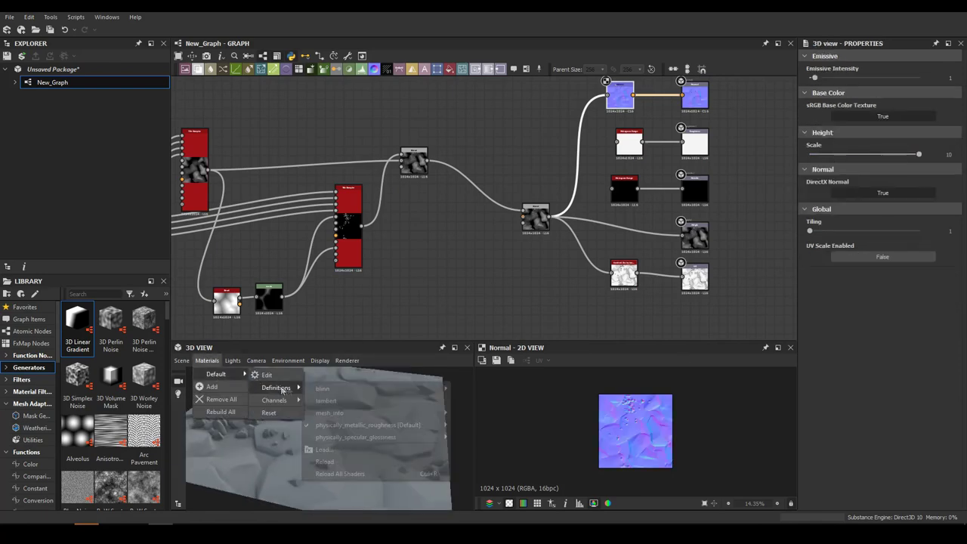
scroll(834, 293, "down", 5)
left_click_drag(816, 155, 818, 181)
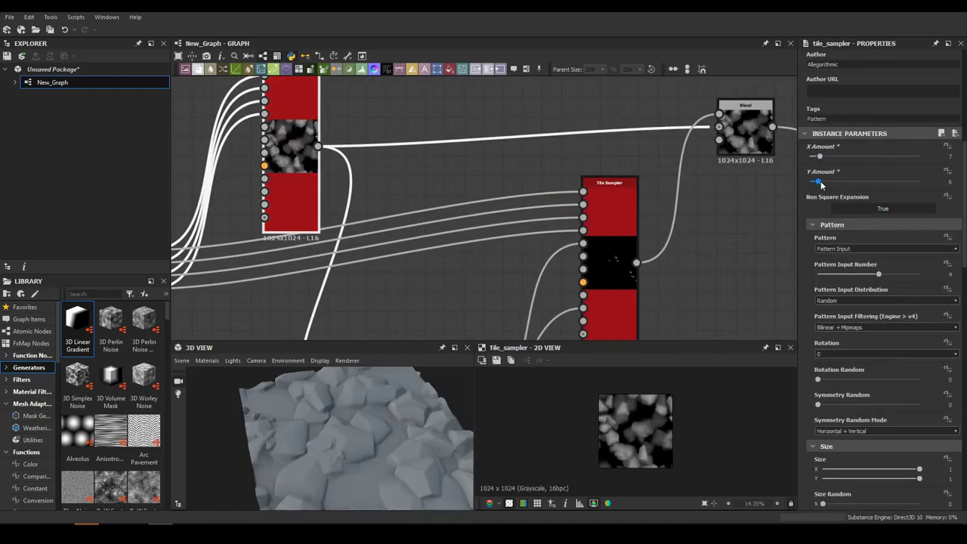
scroll(647, 431, "up", 3)
scroll(839, 287, "down", 10)
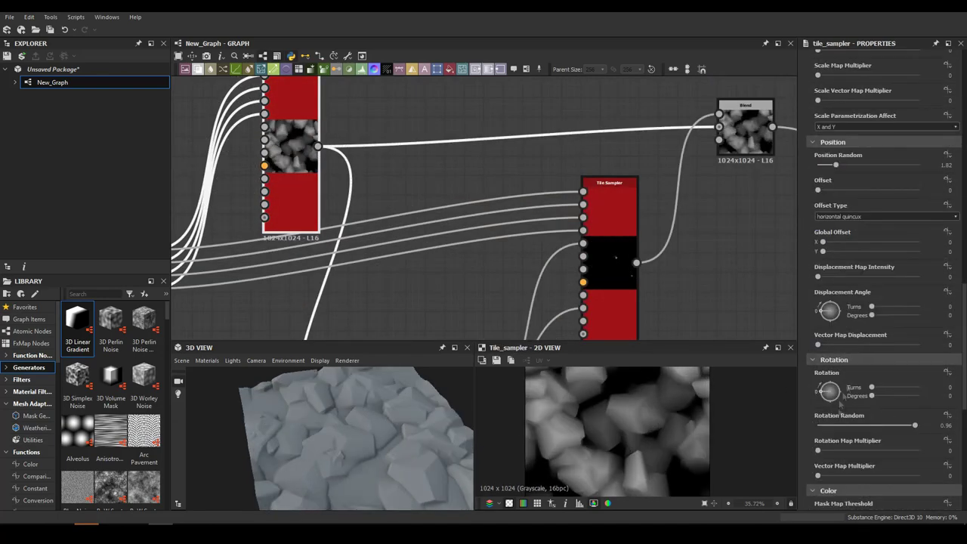
left_click_drag(847, 115, 835, 115)
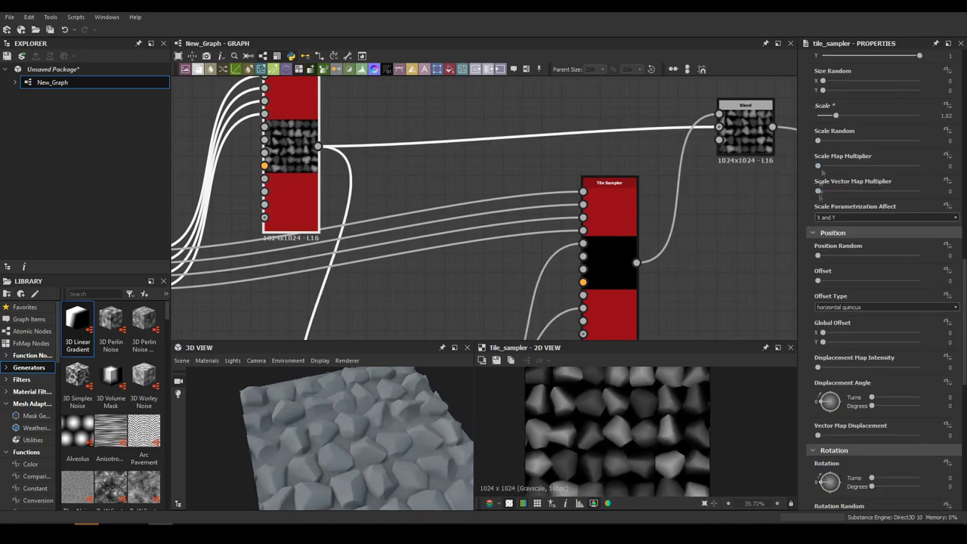
- Raise rock Scale to 5.12 and drag the Levels highlight and midtone handles right
left_click_drag(817, 255, 860, 255)
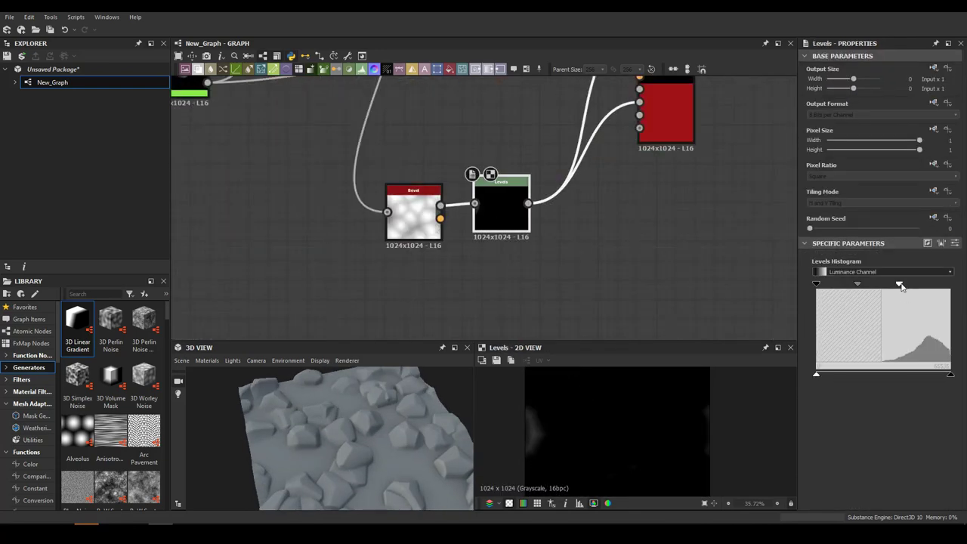
left_click_drag(901, 285, 938, 284)
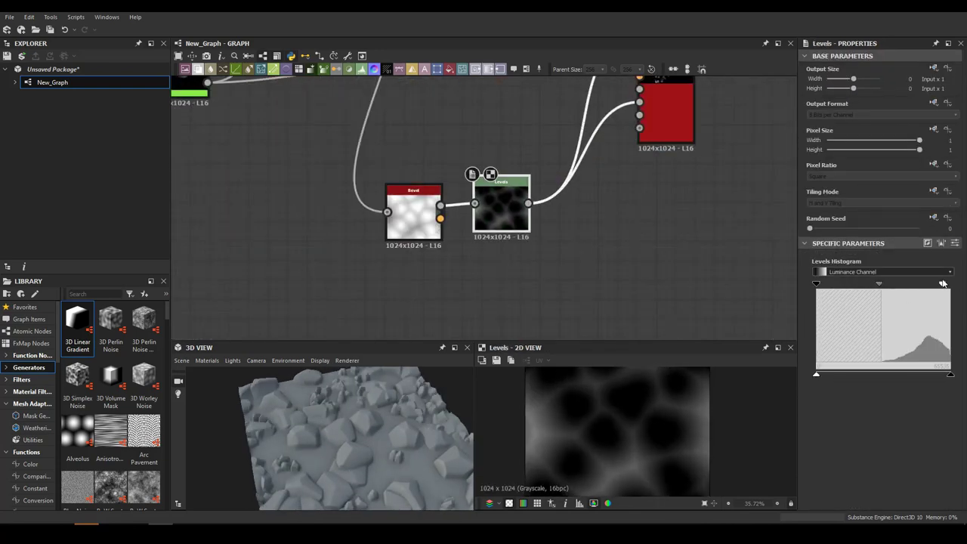
left_click_drag(875, 286, 889, 284)
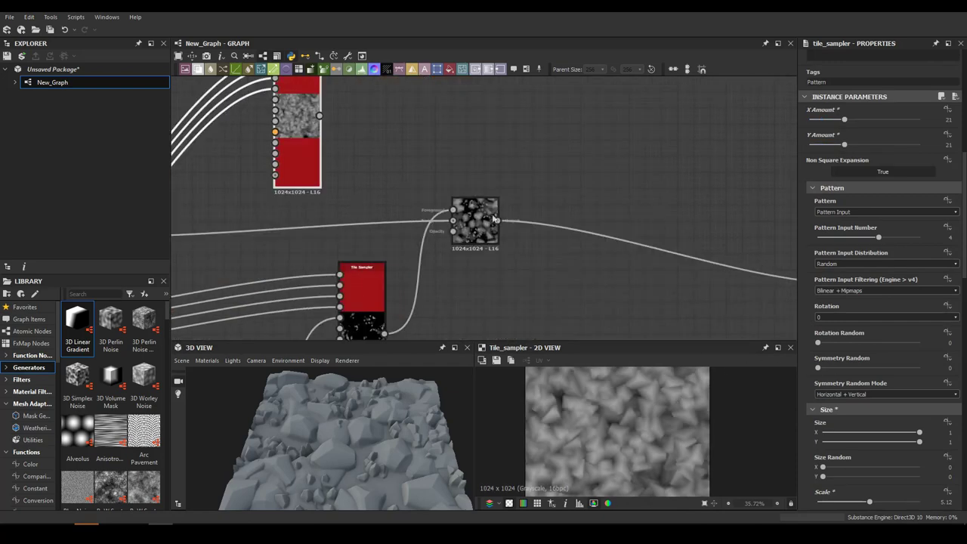
- Raise X Amount to 30, set Scale to 0.39, and switch the Blend mode to Multiply
left_click_drag(844, 120, 861, 121)
scroll(817, 145, "down", 2)
left_click_drag(869, 411, 822, 411)
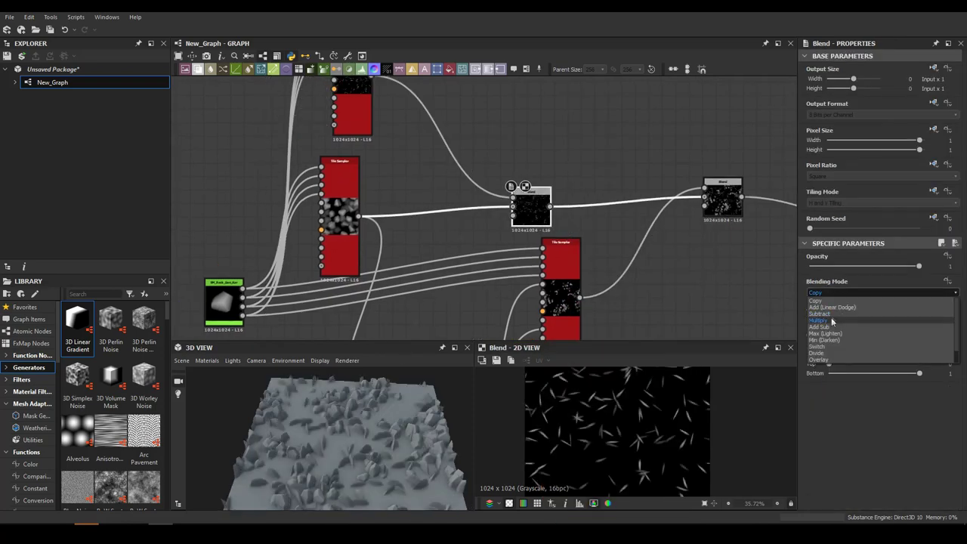
left_click(836, 323)
- On the top Tile Sampler, lower Mask Random to 0.94 and set Size X to 0.33
left_click(351, 113)
scroll(866, 419, "down", 2)
scroll(866, 419, "down", 9)
left_click_drag(922, 480, 913, 472)
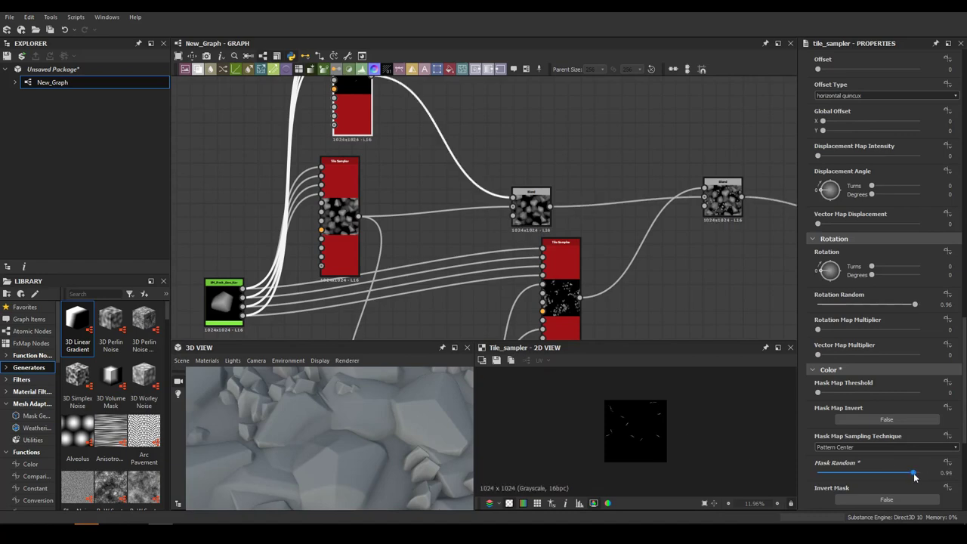
scroll(408, 153, "up", 2)
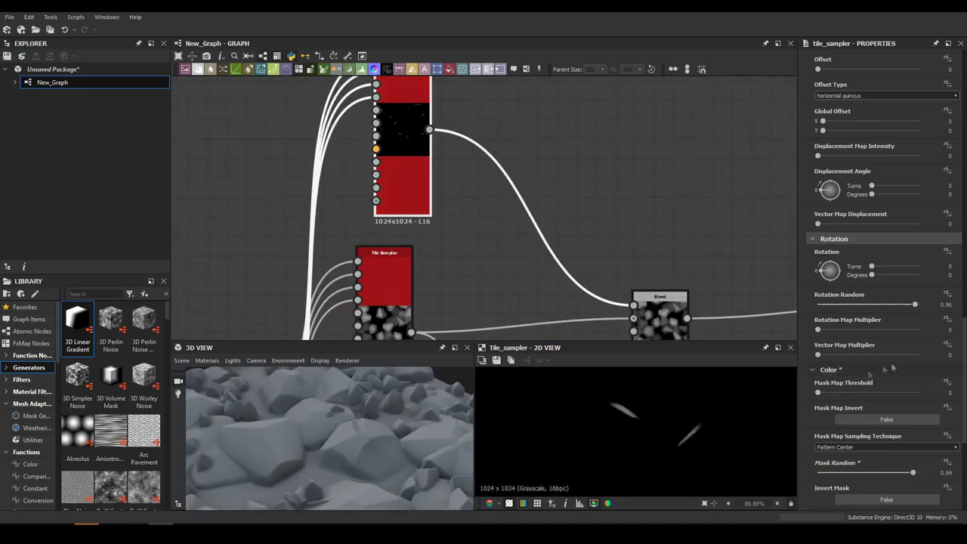
scroll(867, 309, "up", 8)
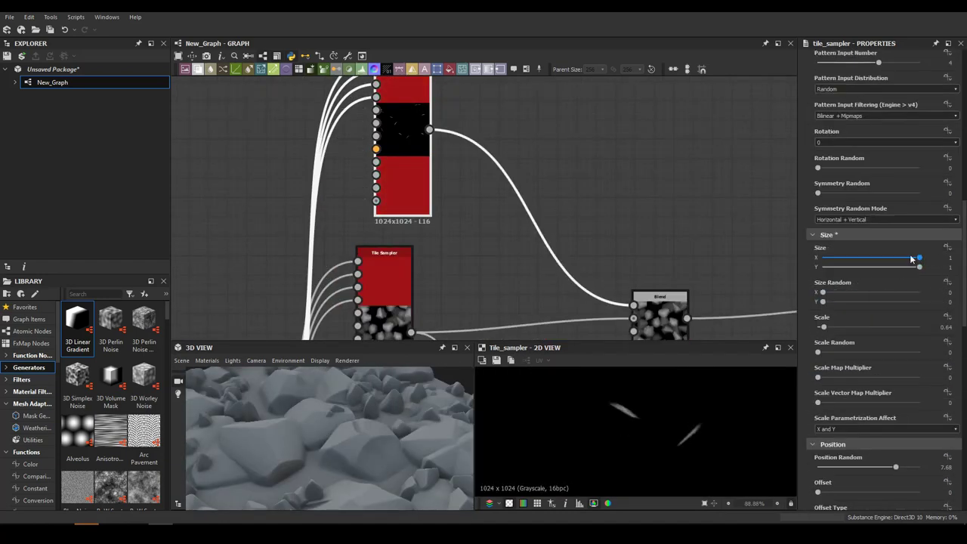
left_click_drag(847, 257, 854, 258)
scroll(574, 218, "down", 2)
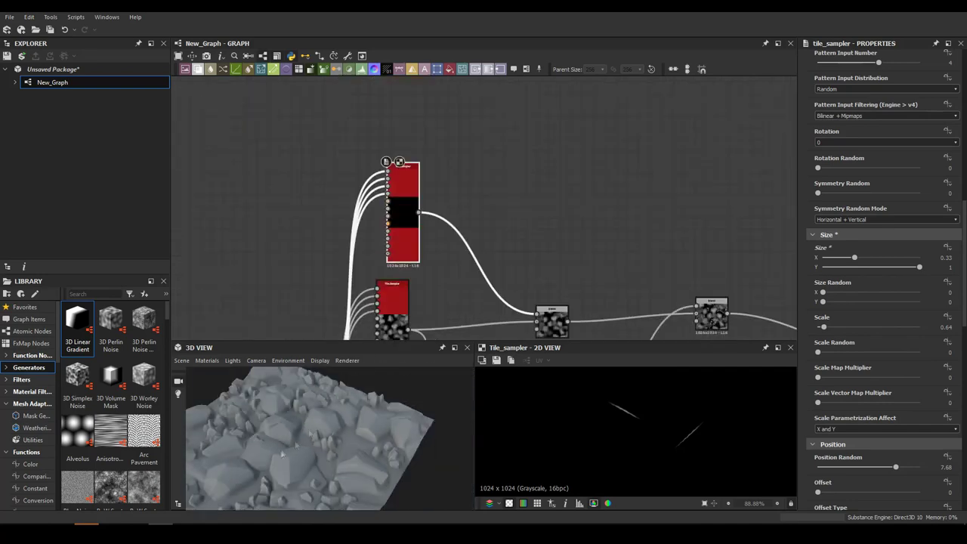
scroll(447, 162, "down", 2)
left_click(440, 240)
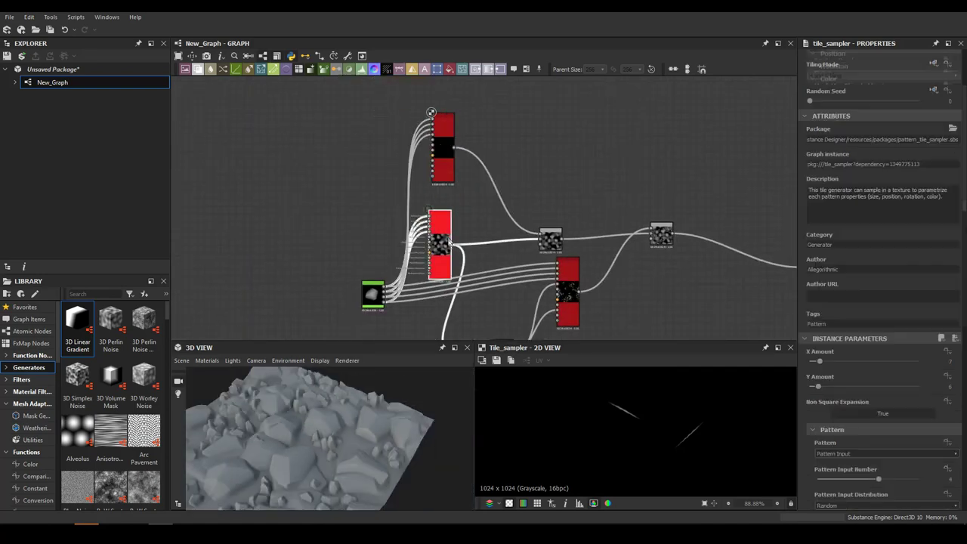
- Change the top-right Tile Sampler's Pattern shape
double_click(520, 127)
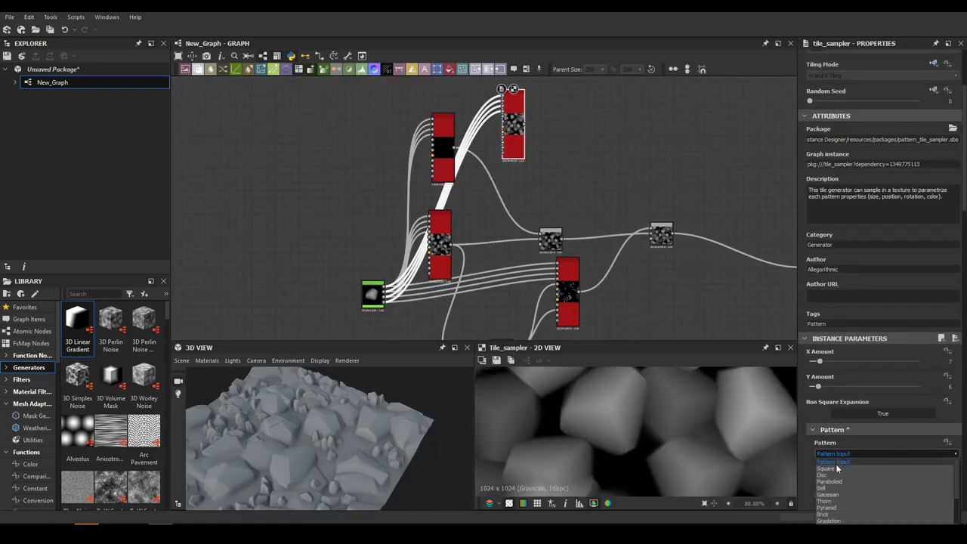
left_click(836, 470)
scroll(829, 455, "down", 8)
scroll(829, 454, "down", 2)
scroll(829, 454, "down", 2)
scroll(830, 454, "down", 2)
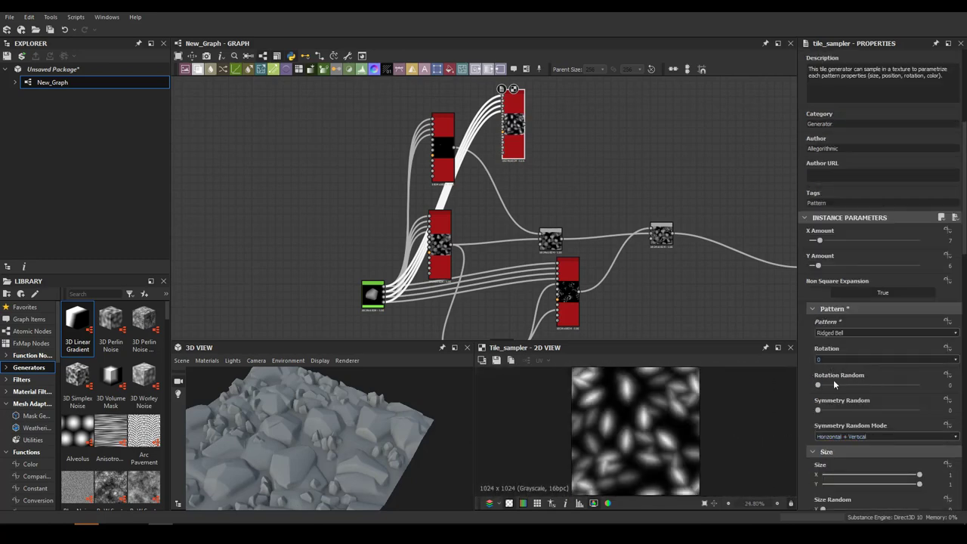
scroll(521, 132, "up", 1)
- Review the top-left and top-right Tile Samplers' pattern settings
left_click(427, 152)
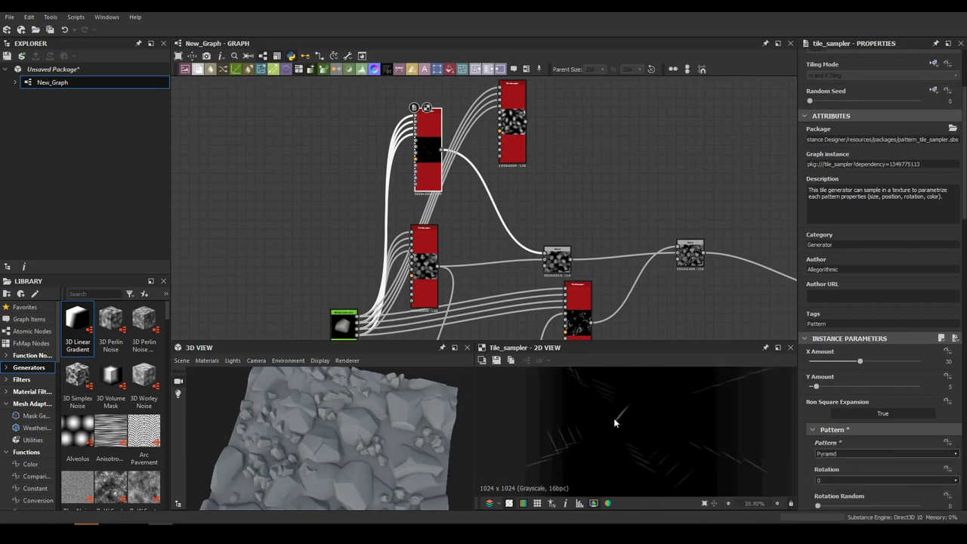
scroll(885, 454, "up", 7)
scroll(877, 340, "down", 3)
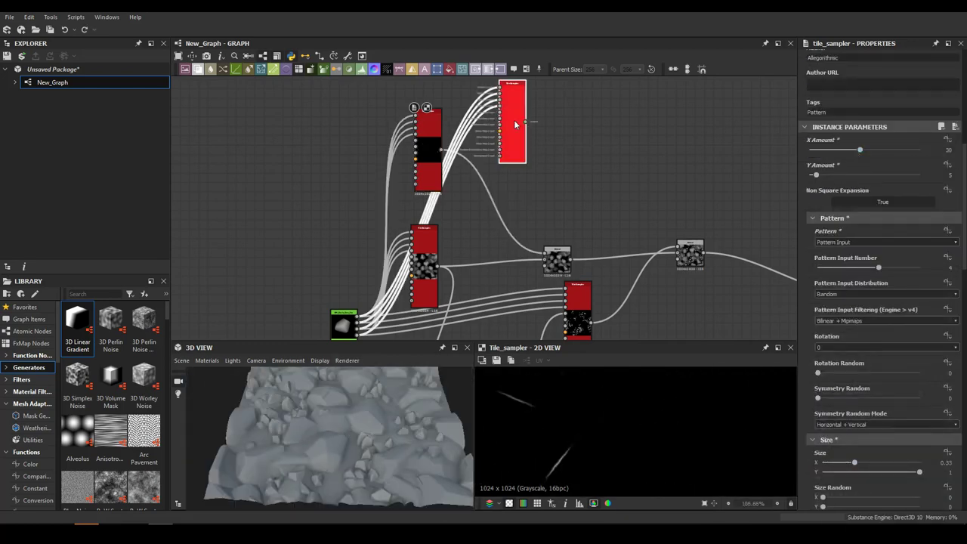
double_click(516, 125)
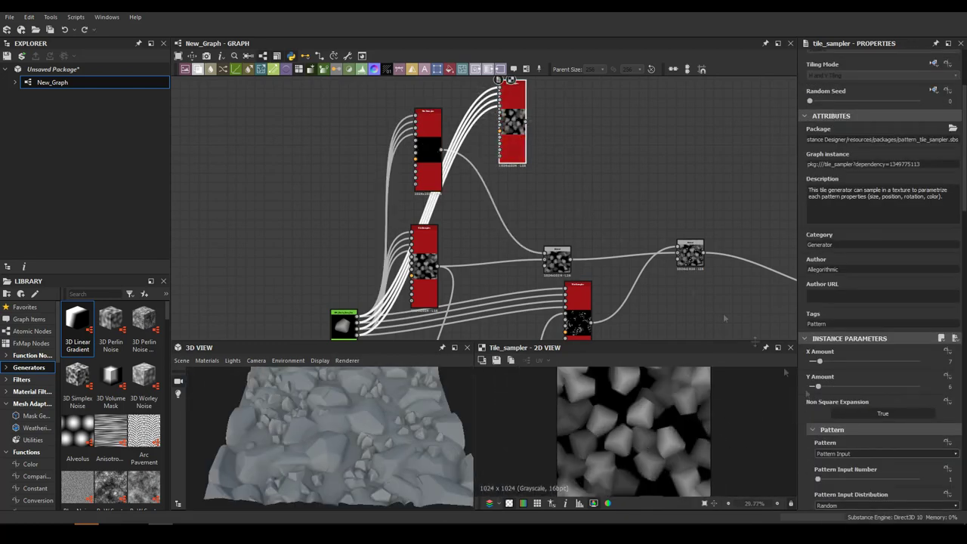
scroll(862, 152, "down", 8)
scroll(860, 114, "down", 1)
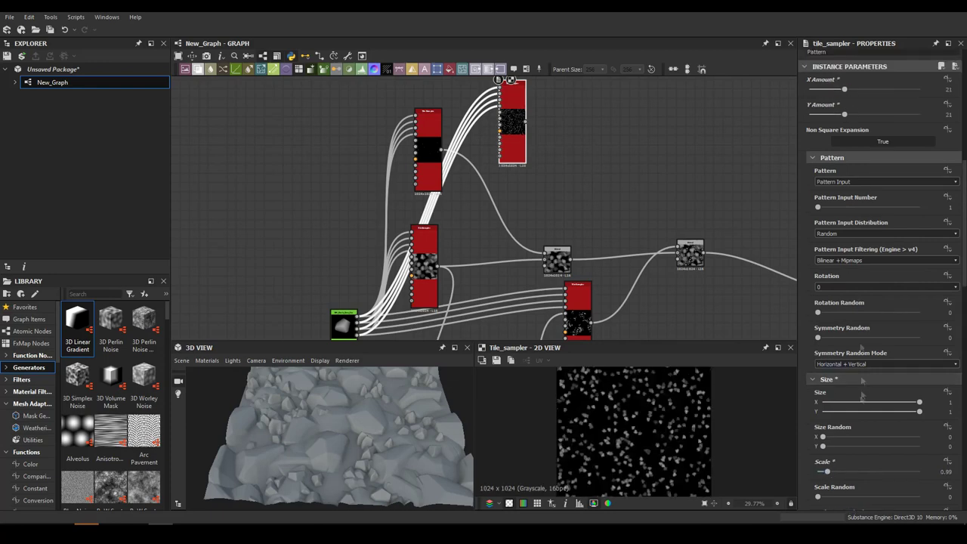
scroll(852, 467, "down", 2)
scroll(852, 453, "down", 3)
scroll(847, 431, "down", 3)
scroll(838, 406, "down", 3)
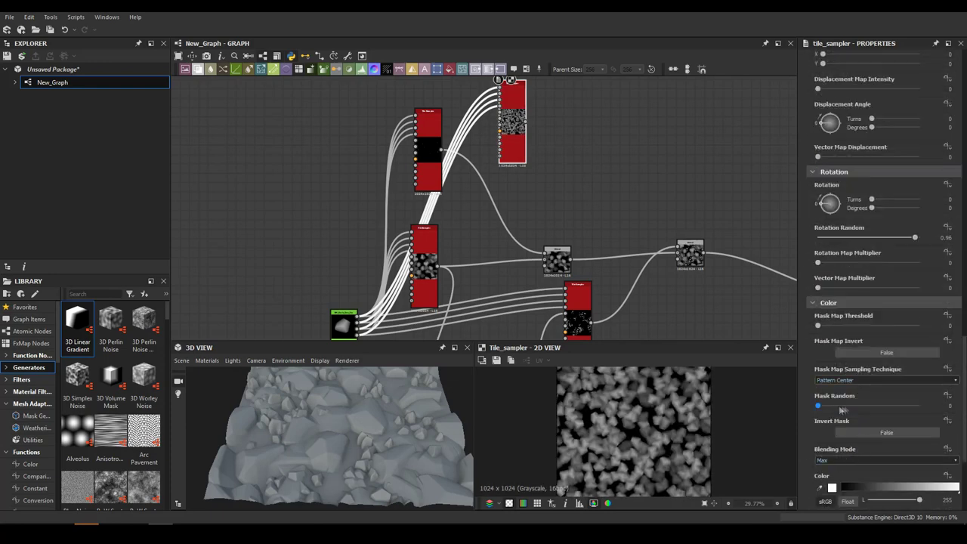
- Set the Blend node's Blending Mode to Subtract
double_click(619, 232)
middle_click_drag(620, 233, 601, 170)
left_click(858, 292)
left_click(847, 315)
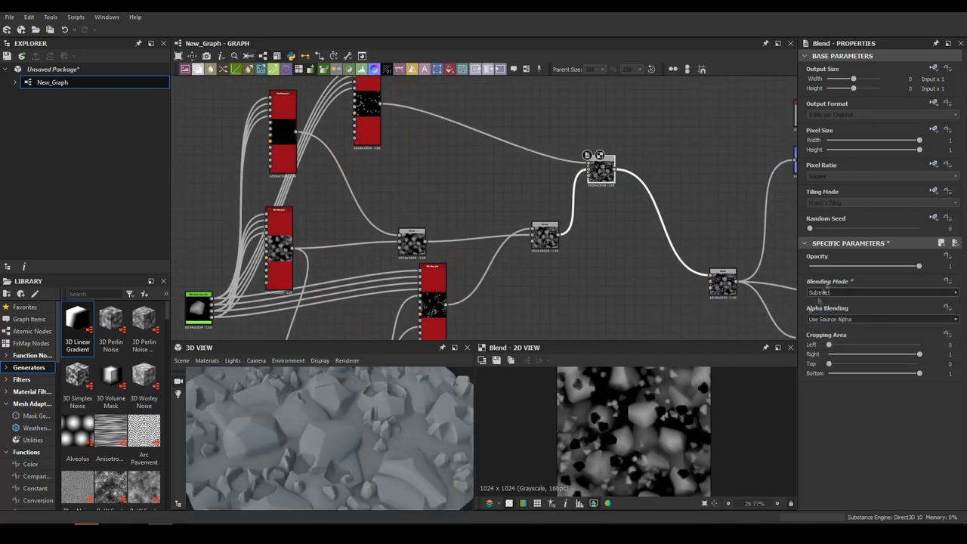
- Insert a Blur HQ Grayscale node on the sliver scatter at intensity 1.83
scroll(435, 173, "up", 2)
key("space")
type("blur hq")
key("Return")
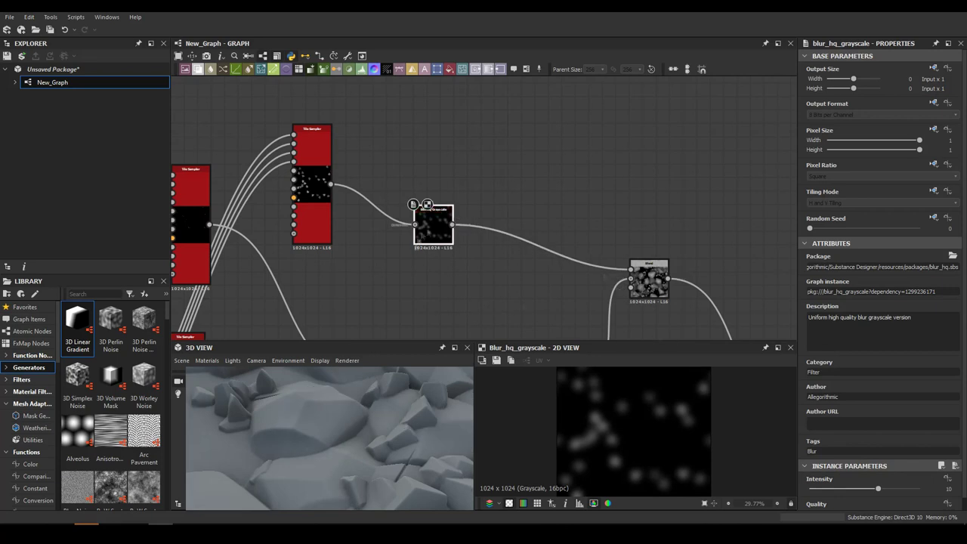
scroll(838, 482, "down", 1)
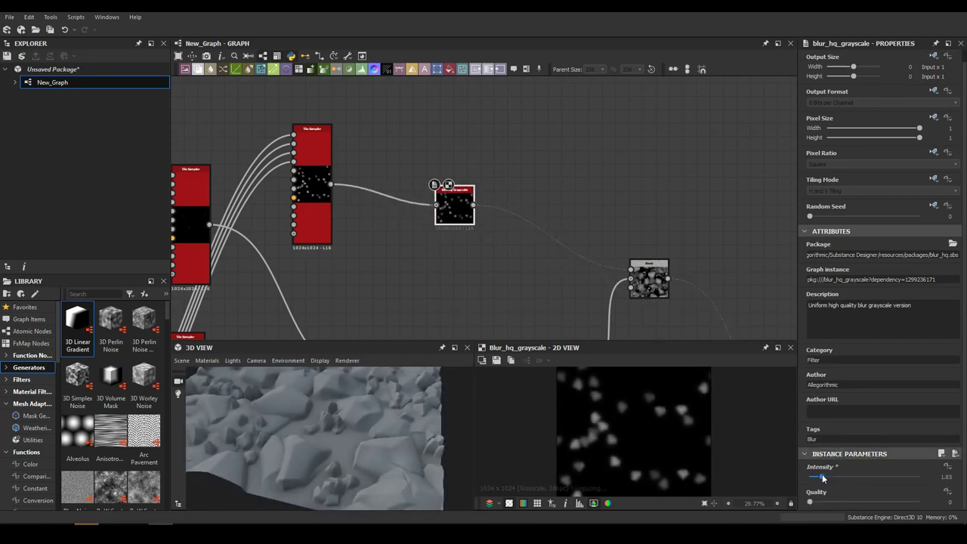
- Set the Blend opacity to 0.17 and insert Levels between Blur HQ and Blend
left_click(648, 284)
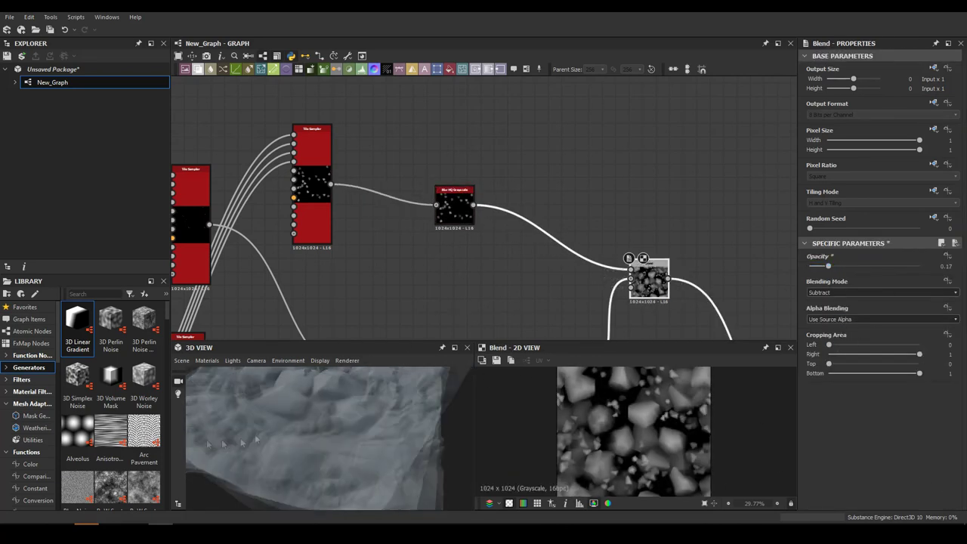
key("space")
type("levels")
key("Return")
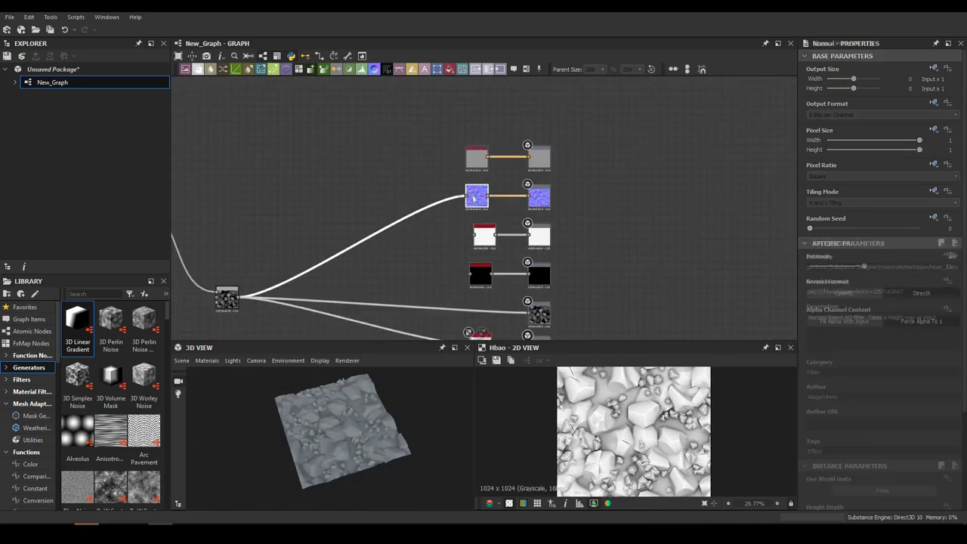
- Feed the Normal into a Curvature Smooth node and add a Gradient Map after it
left_click_drag(313, 143, 371, 104)
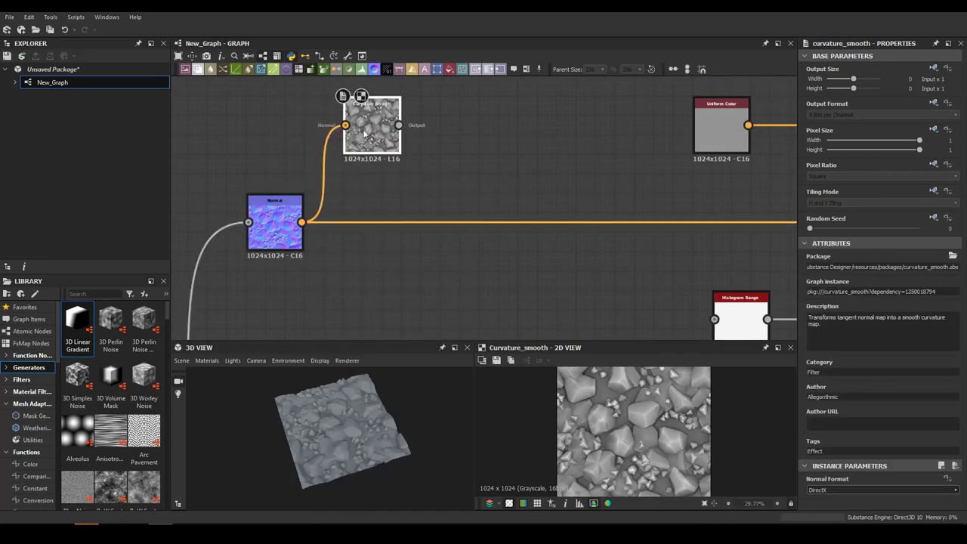
left_click_drag(301, 222, 346, 126)
left_click(469, 129)
- Set gradient keys to deep blue and darker blue-grey at 0.353, removing the 0.857 key
left_click(933, 355)
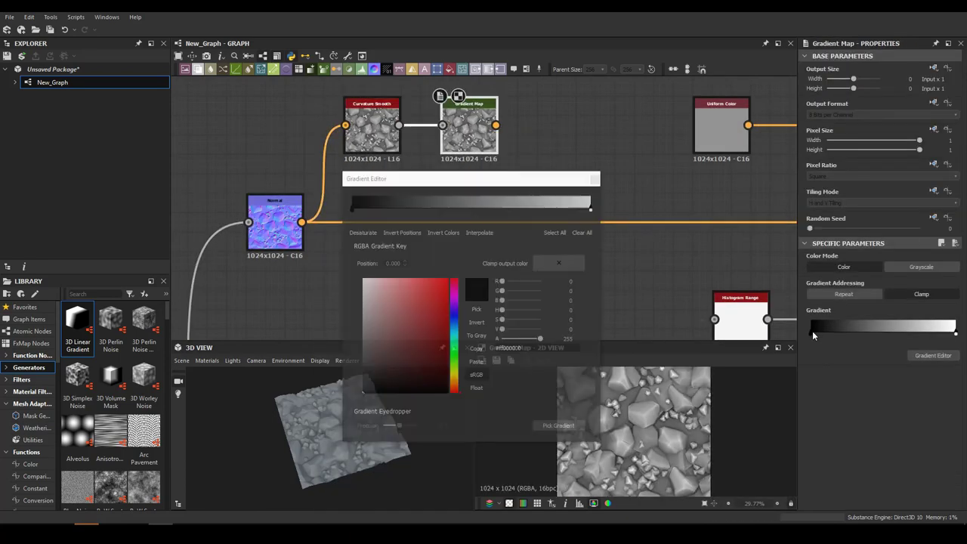
left_click_drag(456, 302, 456, 330)
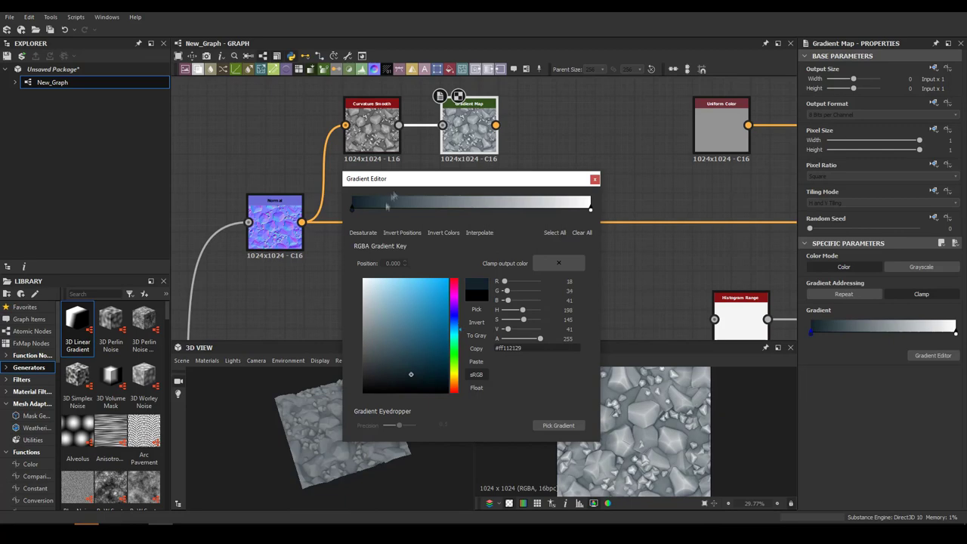
left_click(438, 208)
left_click_drag(392, 351, 384, 341)
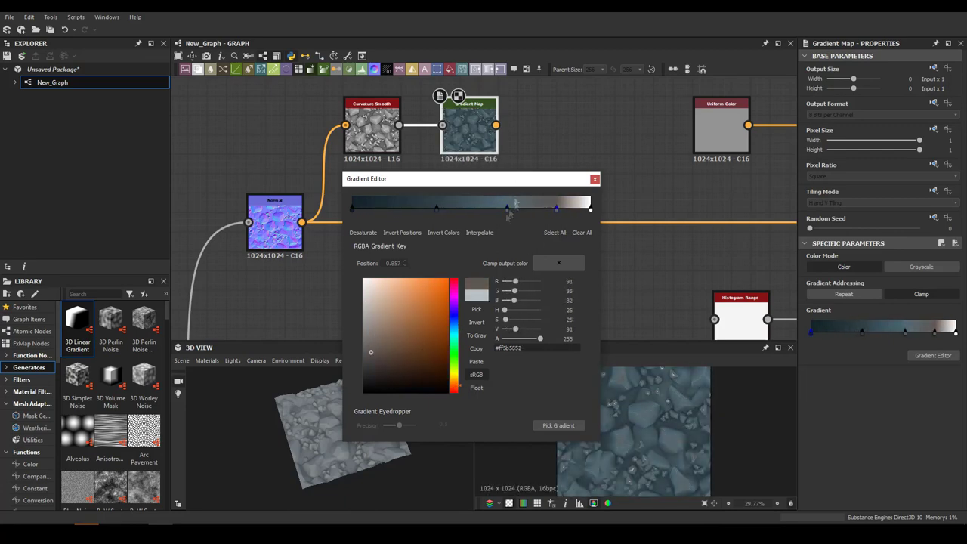
left_click_drag(509, 214, 551, 316)
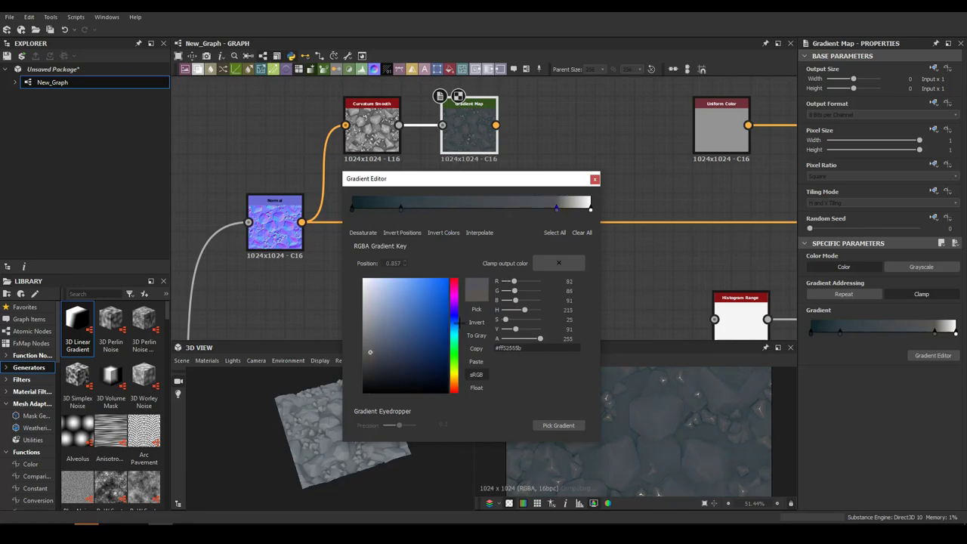
left_click(591, 209)
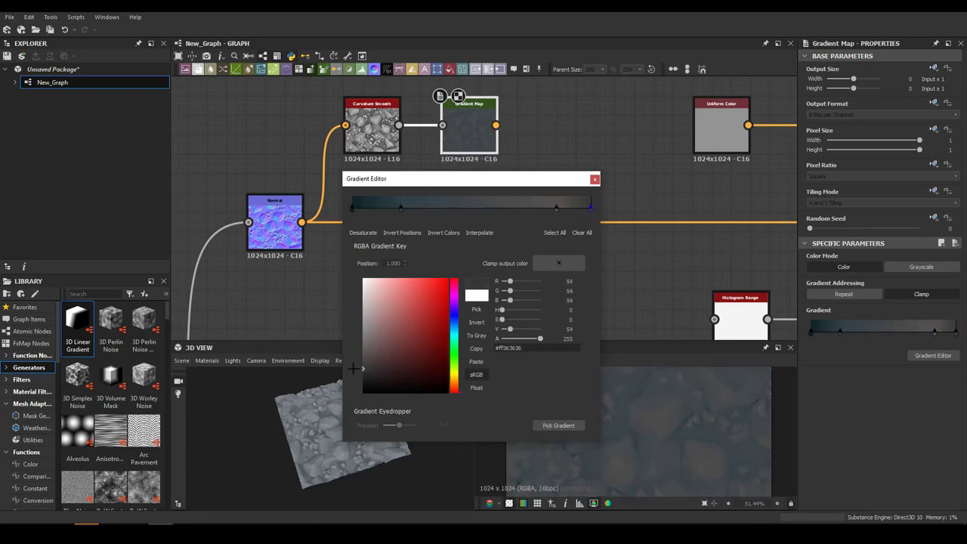
left_click(400, 208)
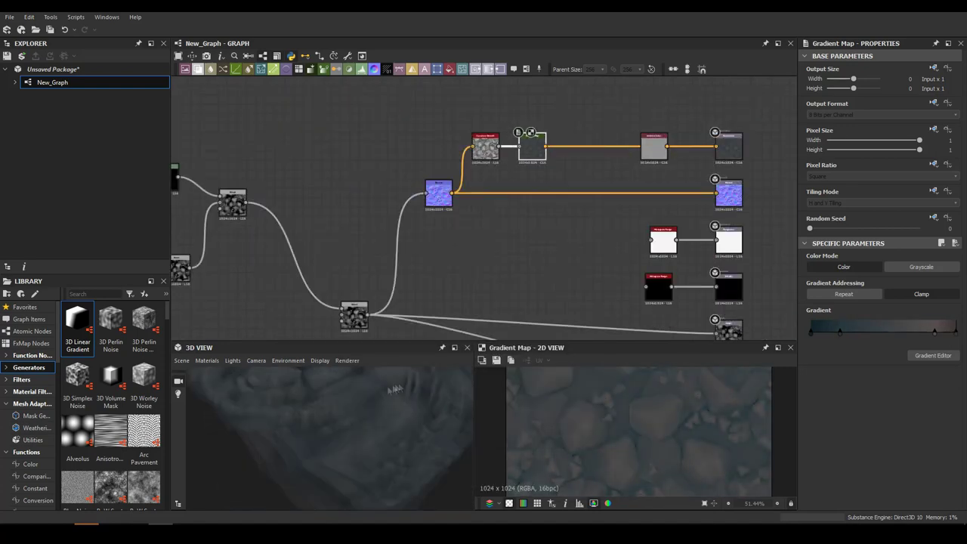
key("space")
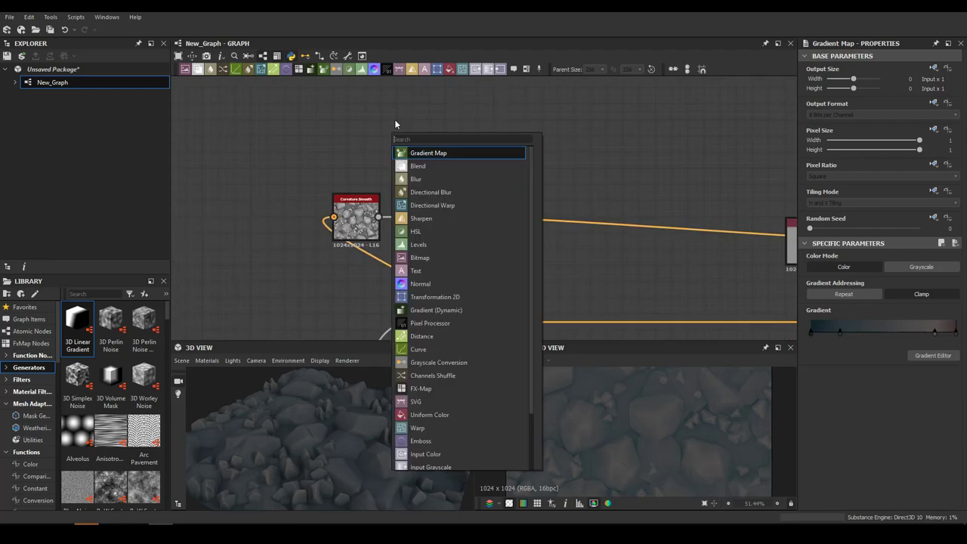
- Add a Clouds 2 noise and give its Gradient Map dark red-to-white keys
type("cl")
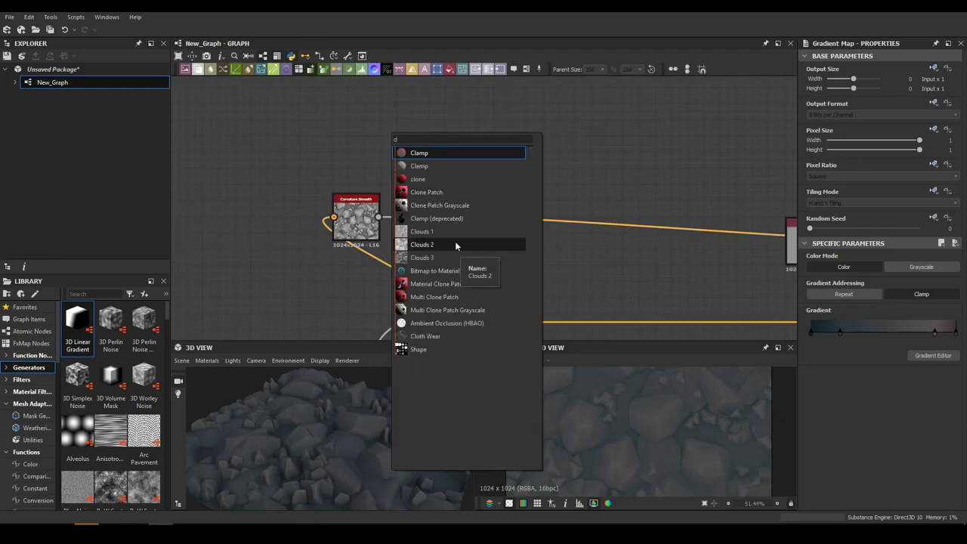
left_click(455, 244)
double_click(811, 336)
left_click(393, 369)
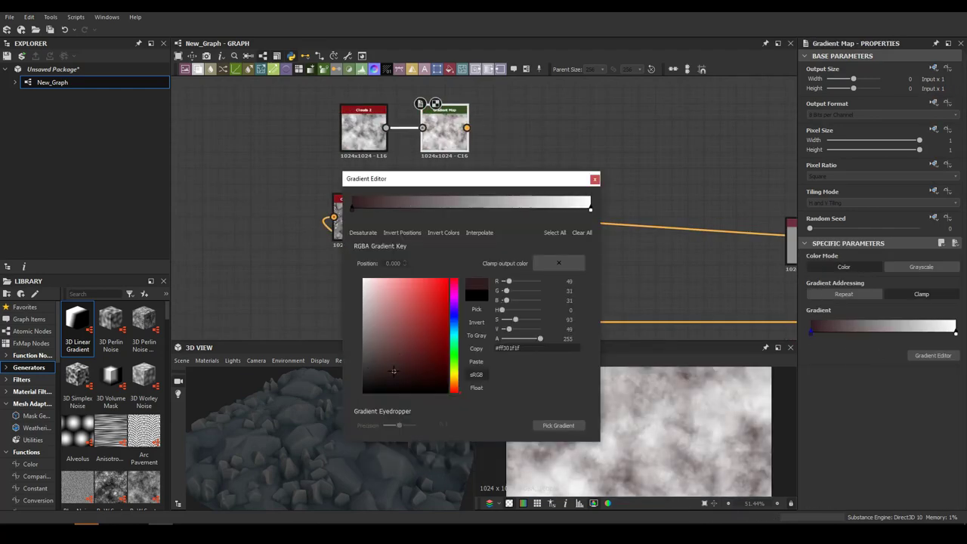
left_click(508, 208)
left_click(454, 324)
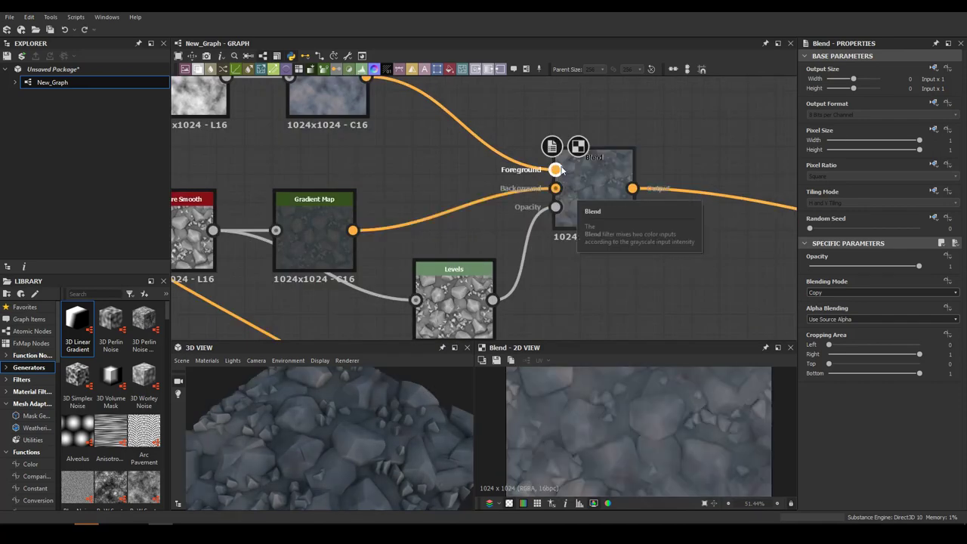
- Set the Blend node's Blending Mode to Multiply
left_click(453, 280)
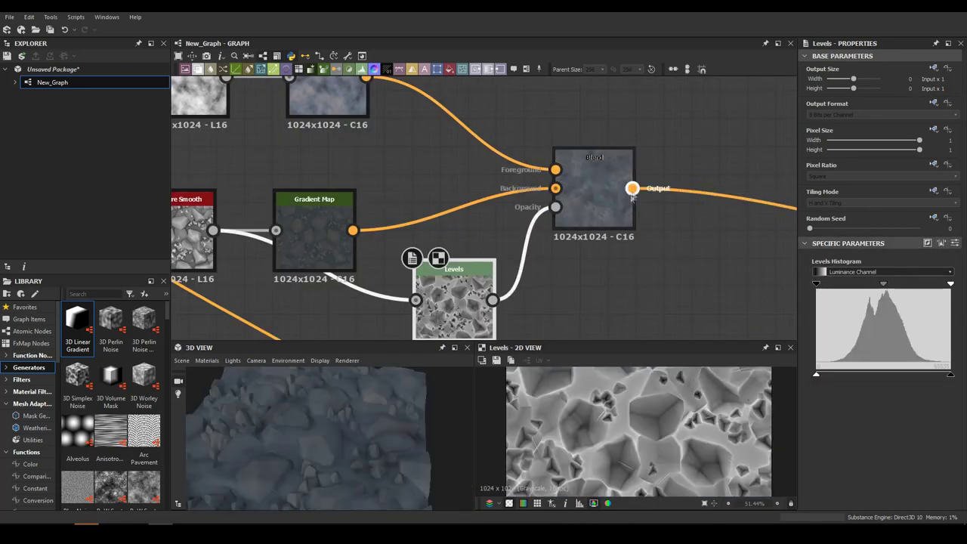
left_click(594, 194)
scroll(836, 293, "down", 2)
scroll(836, 296, "down", 2)
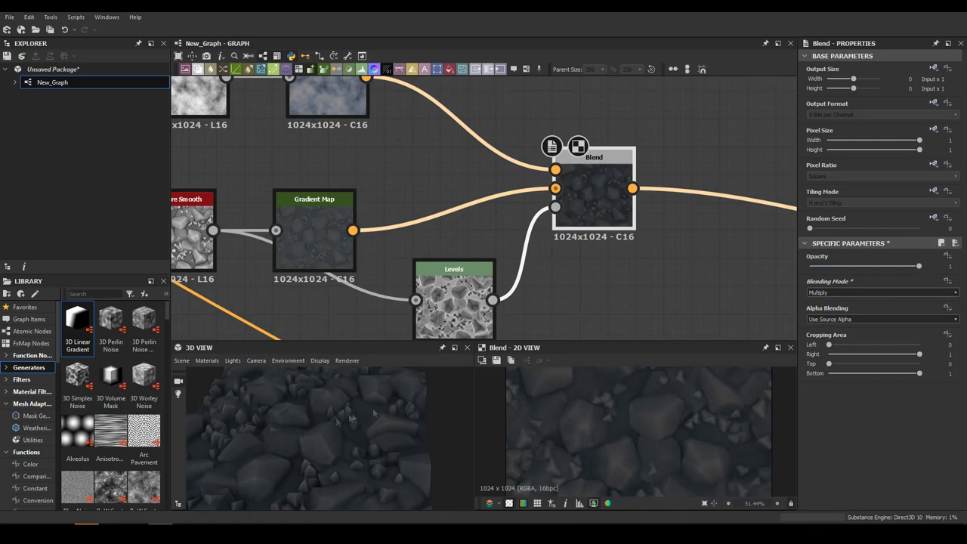
- Tune the Levels black and white points for mask contrast and preview the Blend
left_click(453, 302)
left_click_drag(817, 283, 853, 283)
mouse_move(951, 283)
left_mouse_down()
mouse_move(893, 283)
mouse_move(913, 284)
left_mouse_up()
left_click_drag(854, 284, 816, 284)
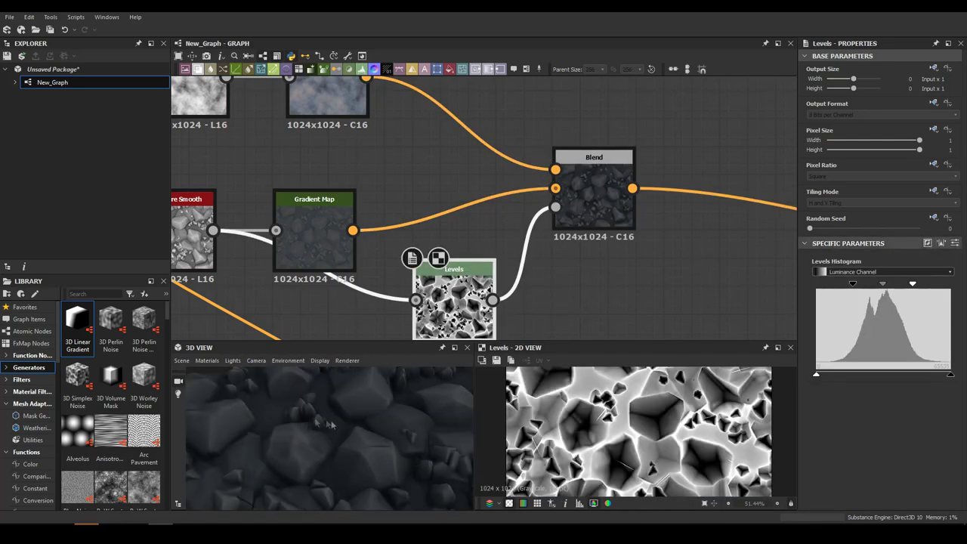
scroll(237, 176, "down", 4)
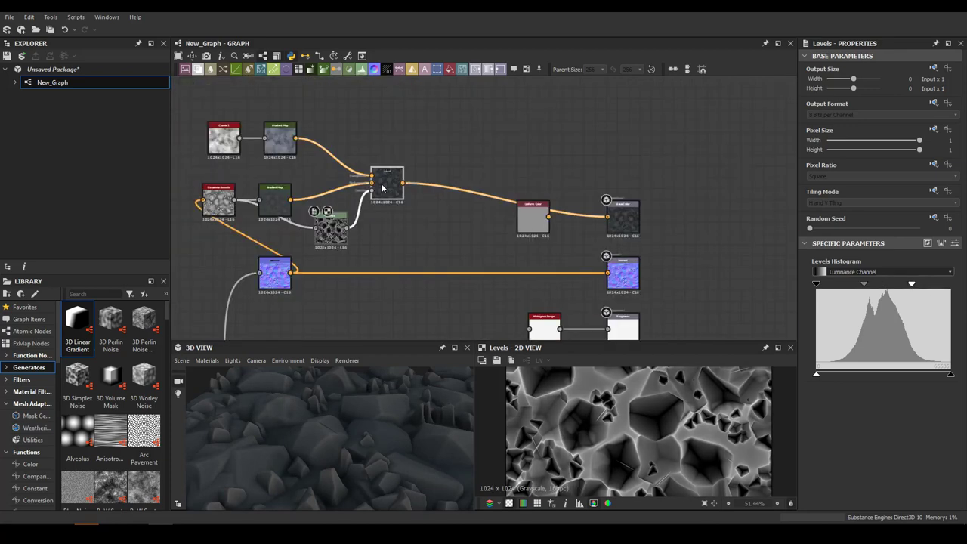
double_click(385, 183)
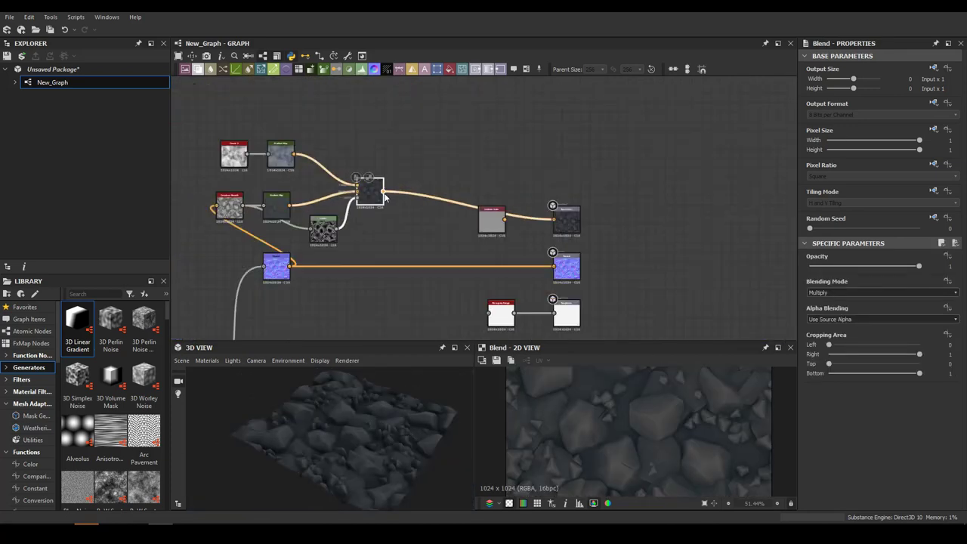
- Add a Levels node wired to the rock shape node using the node search
key("space")
type("in")
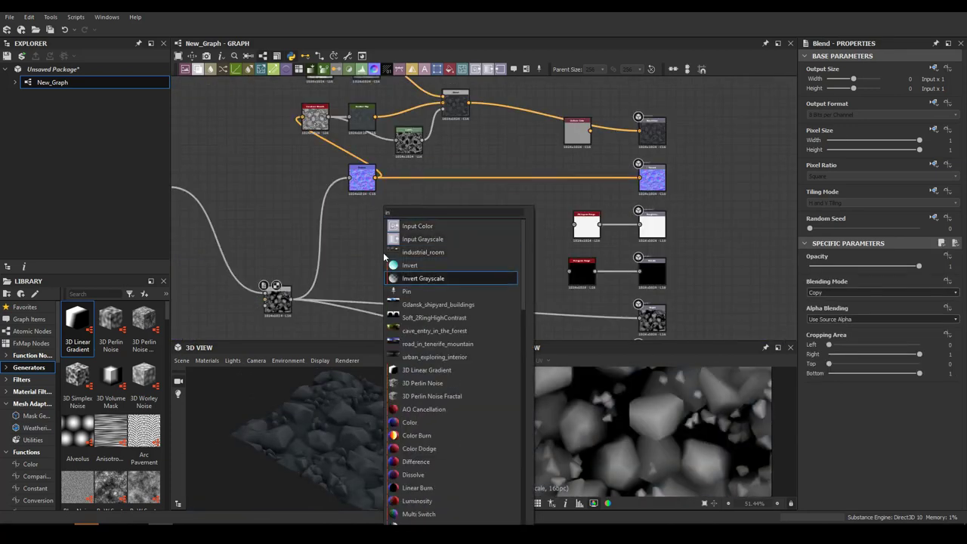
type("levels")
key("Return")
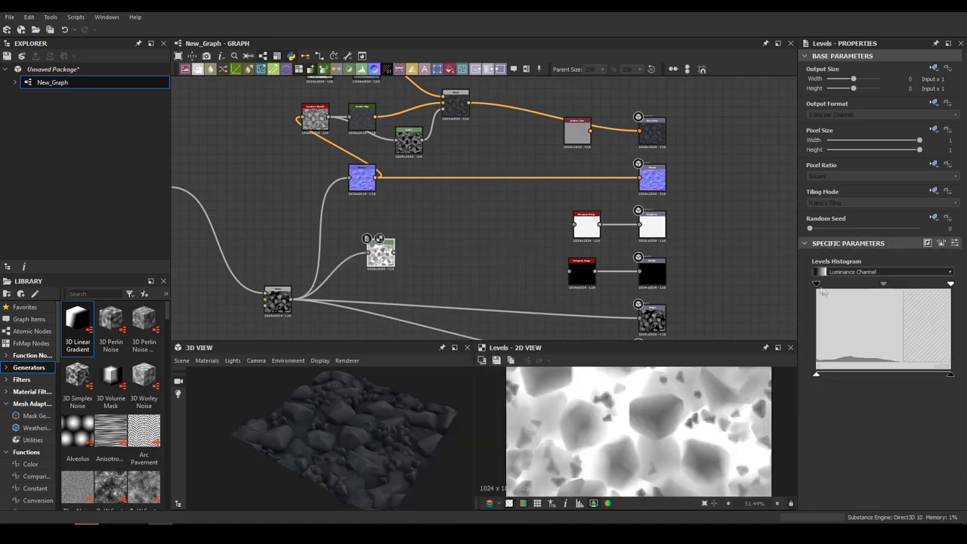
scroll(498, 113, "up", 1)
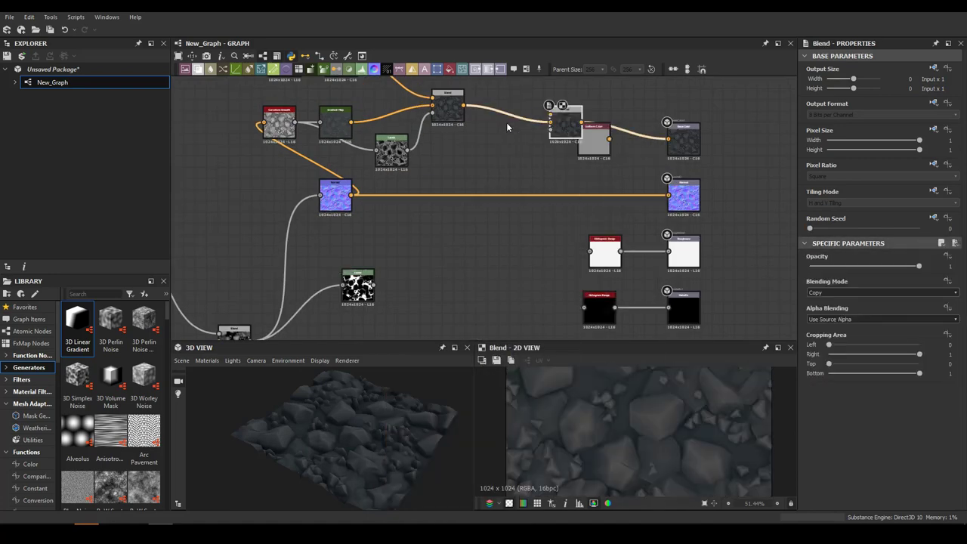
scroll(459, 241, "up", 1)
key("space")
left_click(327, 306)
- Insert a Blend before the Base Color output and push the Levels histogram to high contrast
middle_click_drag(458, 206, 496, 369)
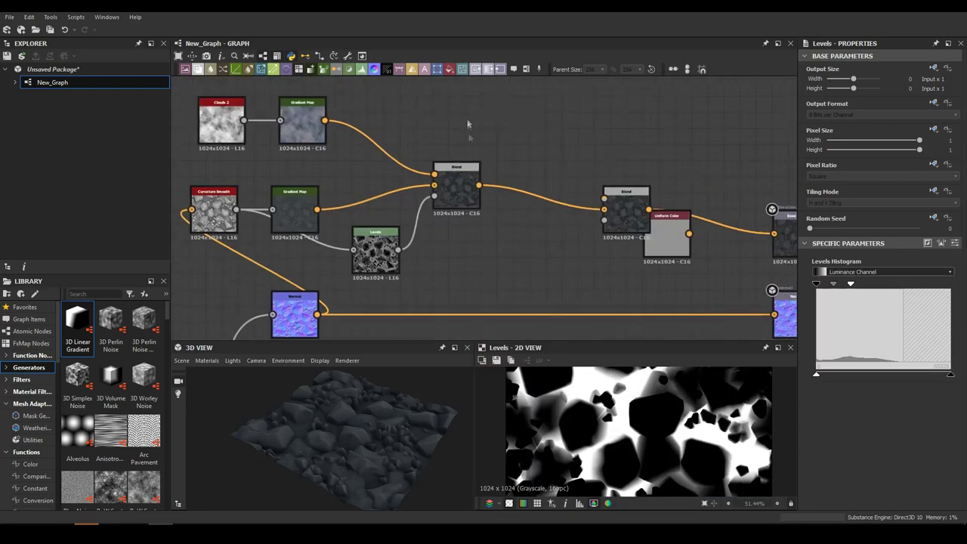
scroll(110, 378, "down", 5)
scroll(110, 378, "down", 2)
scroll(133, 423, "down", 5)
scroll(135, 419, "down", 3)
scroll(137, 412, "up", 10)
scroll(139, 407, "up", 5)
scroll(139, 406, "down", 3)
scroll(139, 406, "down", 3)
scroll(139, 406, "down", 2)
key("f")
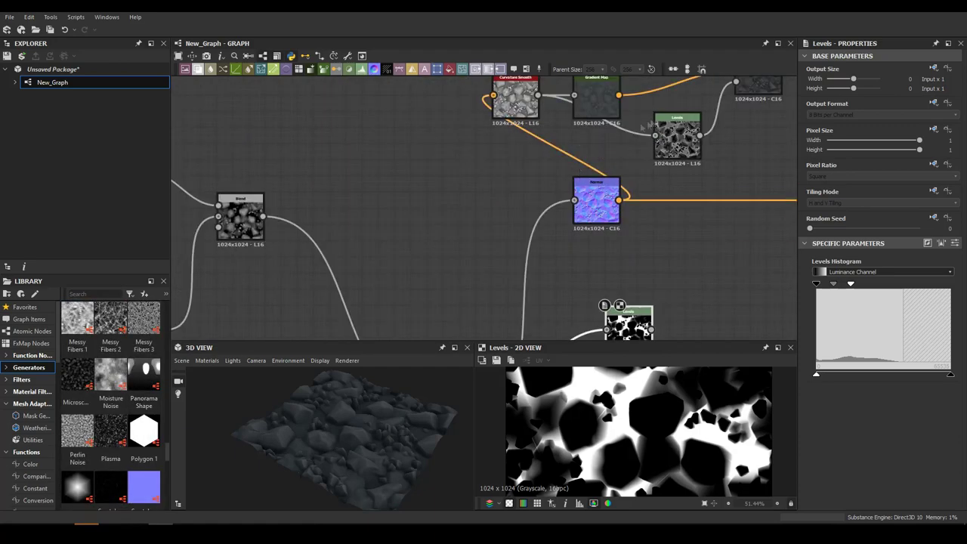
left_click(452, 140)
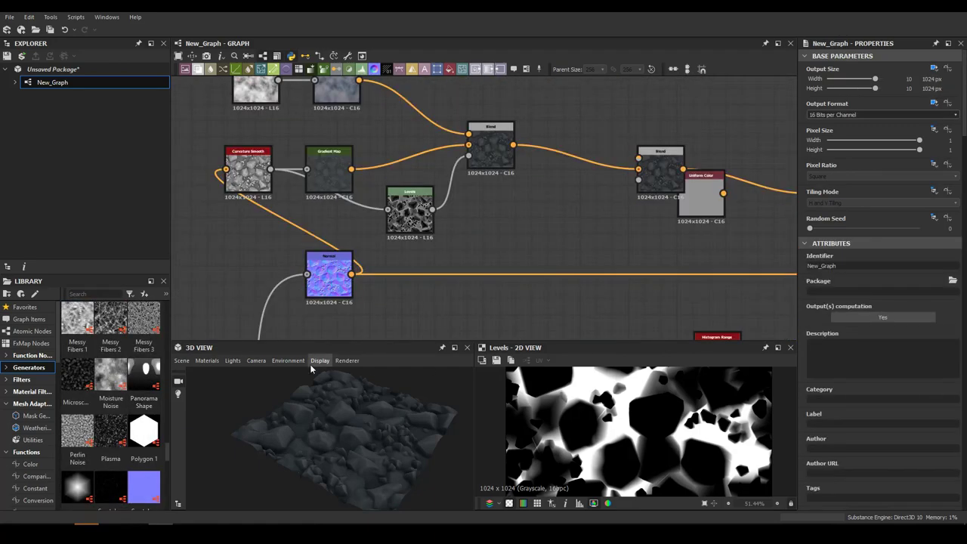
- Add Grunge Map 005 with a Directional Warp, feeding Perlin noise into the slope blur
key("f")
scroll(112, 401, "up", 3)
scroll(111, 393, "up", 2)
scroll(111, 385, "up", 2)
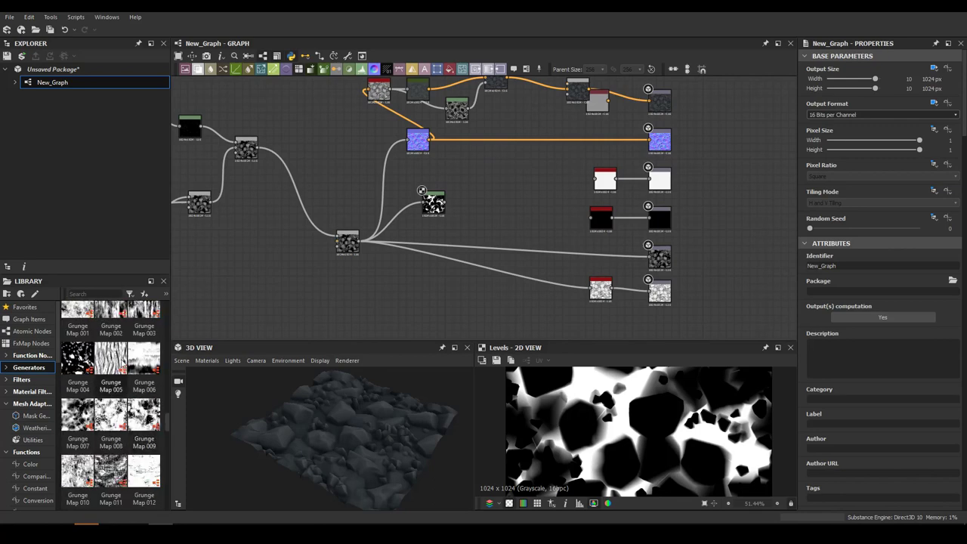
left_click_drag(335, 147, 442, 134)
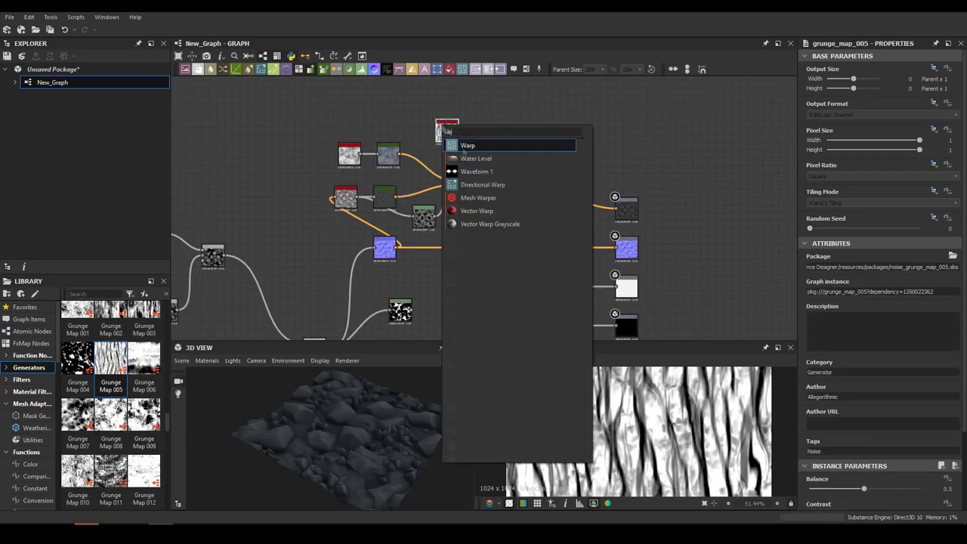
left_click(484, 171)
scroll(423, 242, "up", 5)
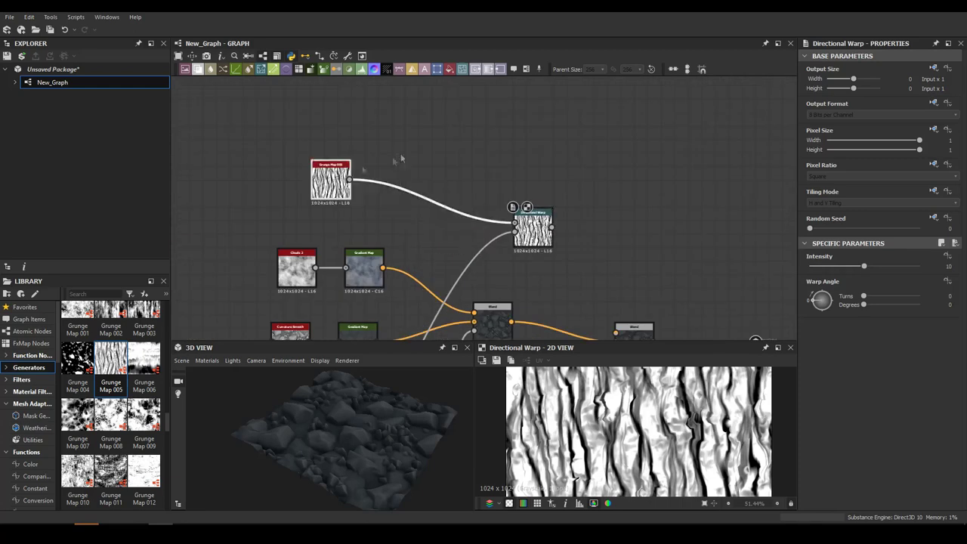
left_click(393, 211)
mouse_move(393, 210)
left_mouse_down()
mouse_move(330, 118)
mouse_move(414, 198)
left_mouse_up()
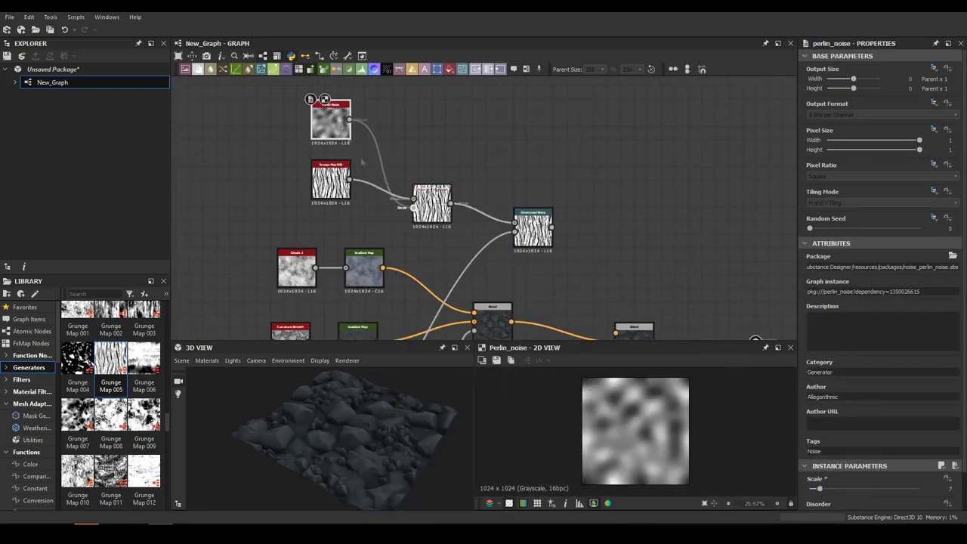
left_click(430, 204)
- Set the slope blur intensity to about 2.48 and strengthen and rotate the Directional Warp
left_click_drag(879, 475, 829, 477)
scroll(824, 501, "down", 1)
scroll(824, 501, "up", 1)
left_click_drag(821, 475, 826, 475)
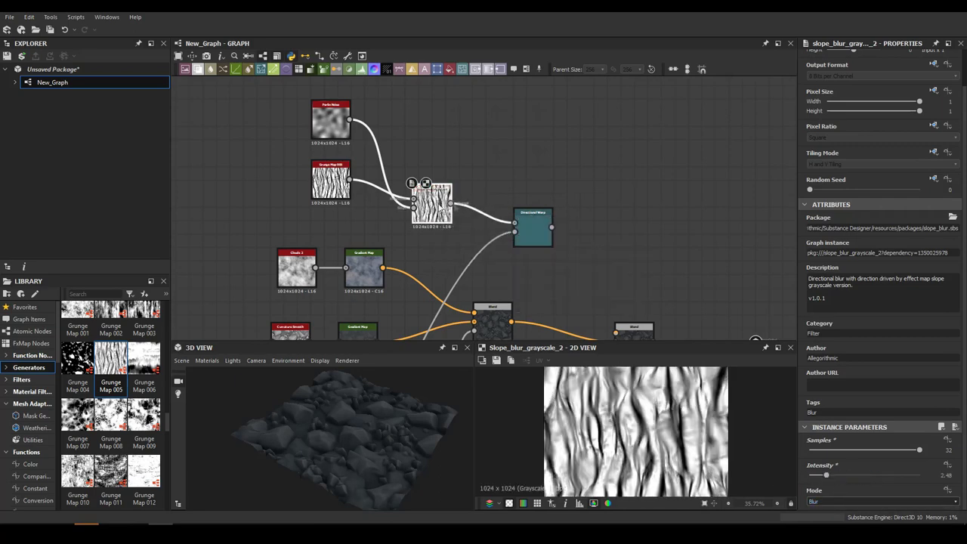
double_click(527, 208)
left_click_drag(821, 300, 828, 287)
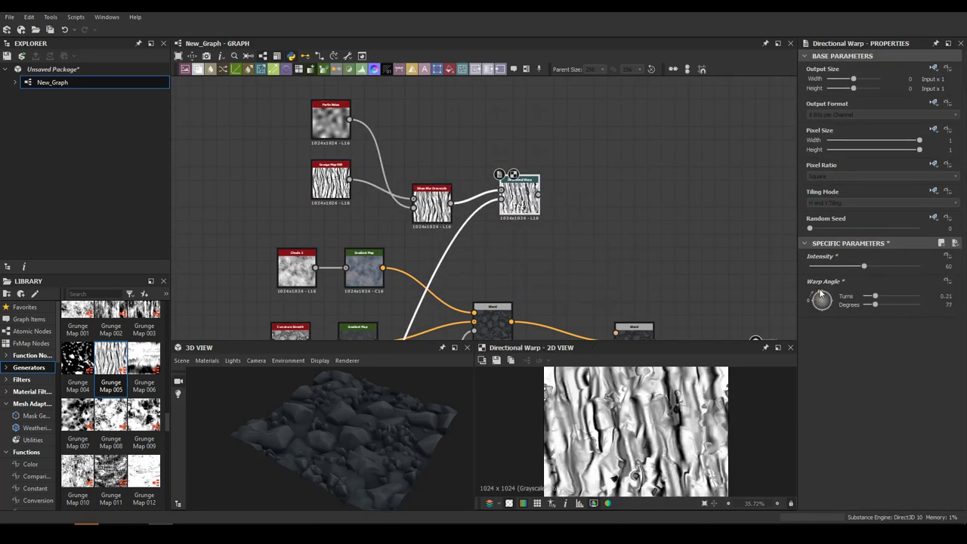
scroll(681, 222, "down", 1)
- Insert a Gradient Map into the warp chain and position the Multiply Blend
left_click_drag(442, 135, 401, 132)
left_click(445, 146)
left_click(498, 128)
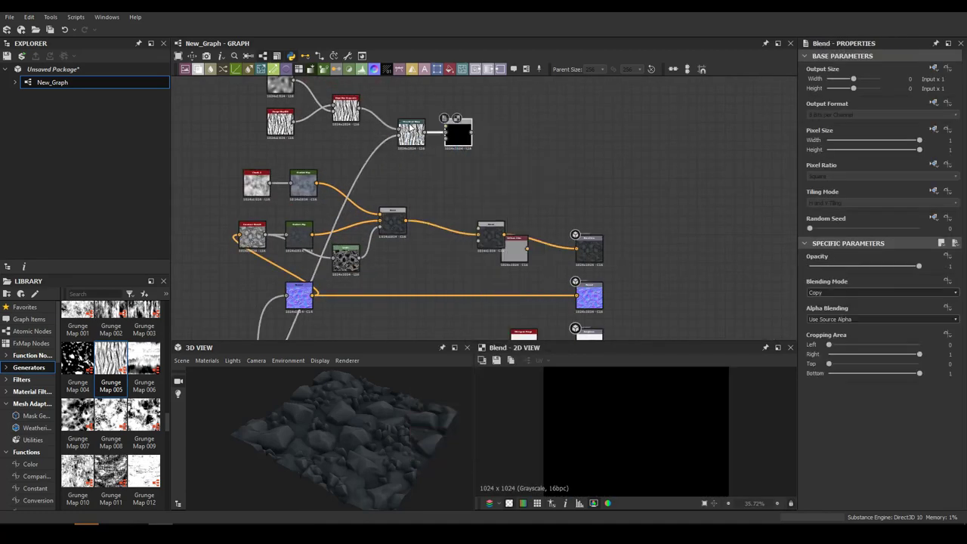
scroll(554, 132, "down", 2)
middle_click_drag(456, 300, 481, 222)
- Add a high-contrast Levels crack mask and put a Gradient Map after the crack Blend
key("ctrl+l")
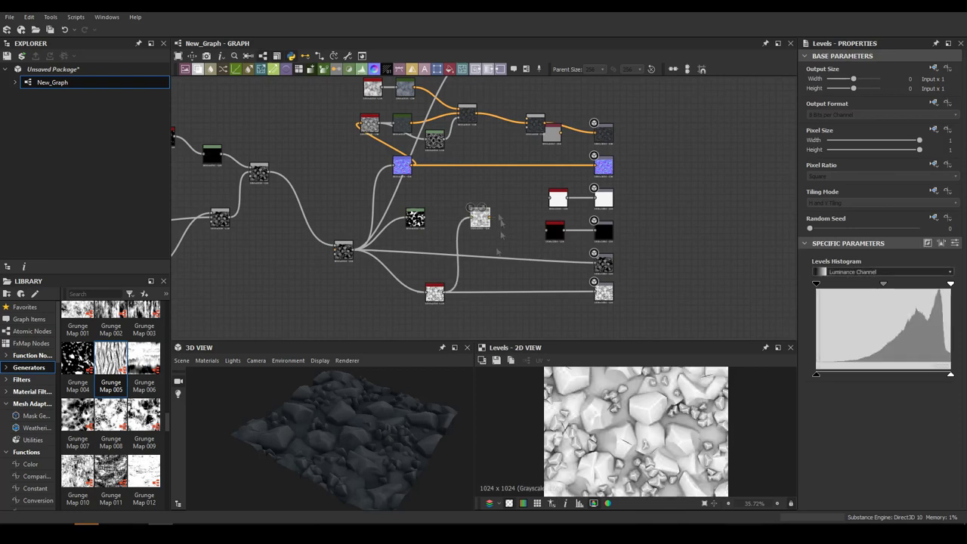
scroll(481, 222, "up", 3)
left_click_drag(949, 285, 922, 284)
left_click_drag(816, 284, 866, 284)
scroll(454, 123, "down", 2)
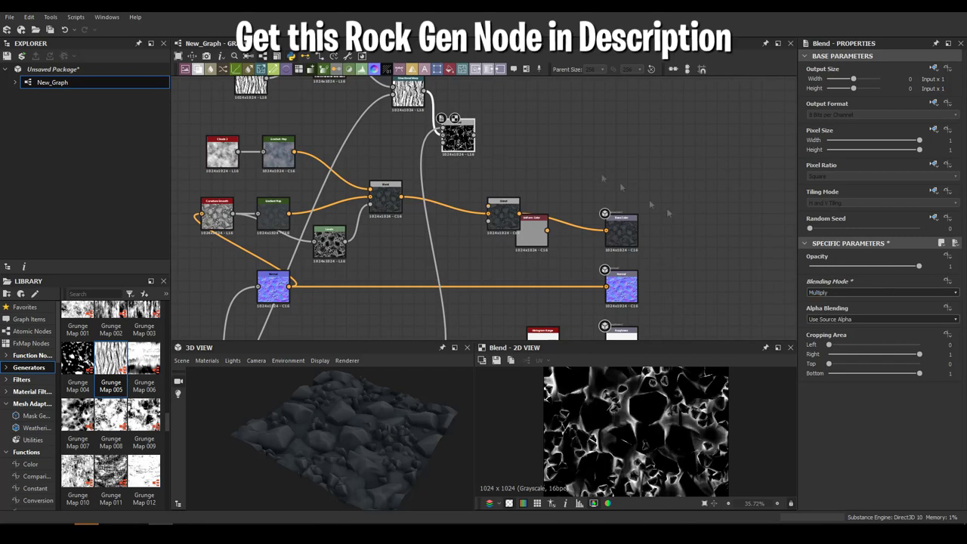
left_click(499, 156)
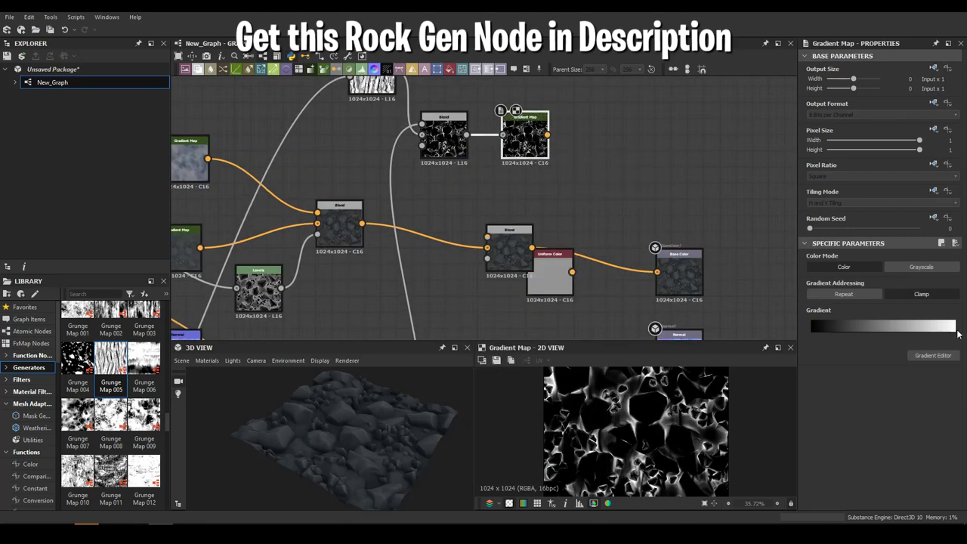
- Make one lava gradient key bright yellow and slide the red key left for red-edged lava
left_click(959, 333)
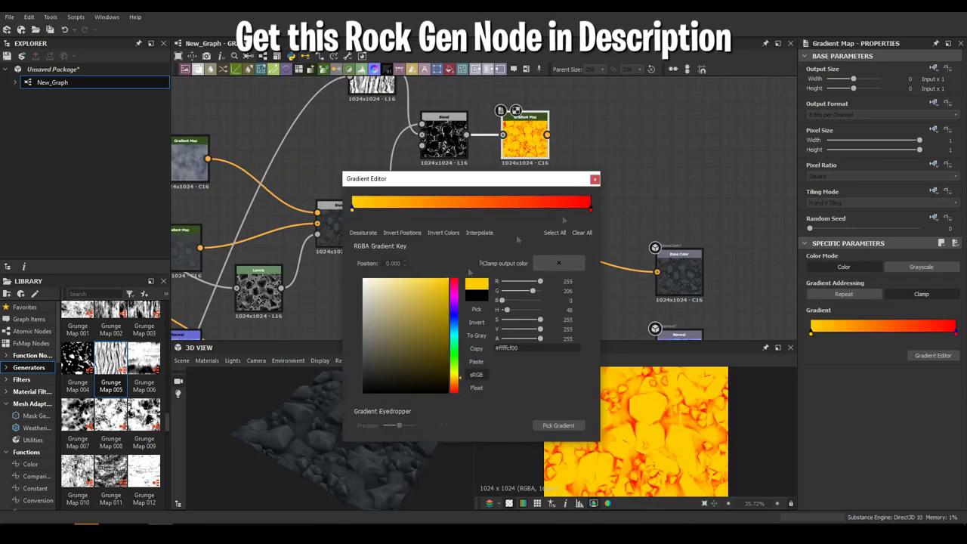
double_click(443, 136)
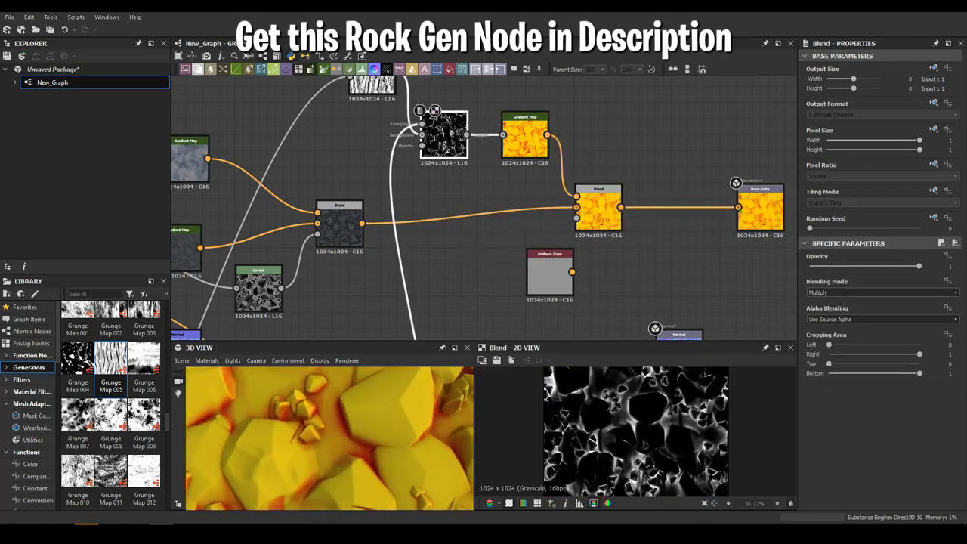
left_click_drag(942, 338, 871, 335)
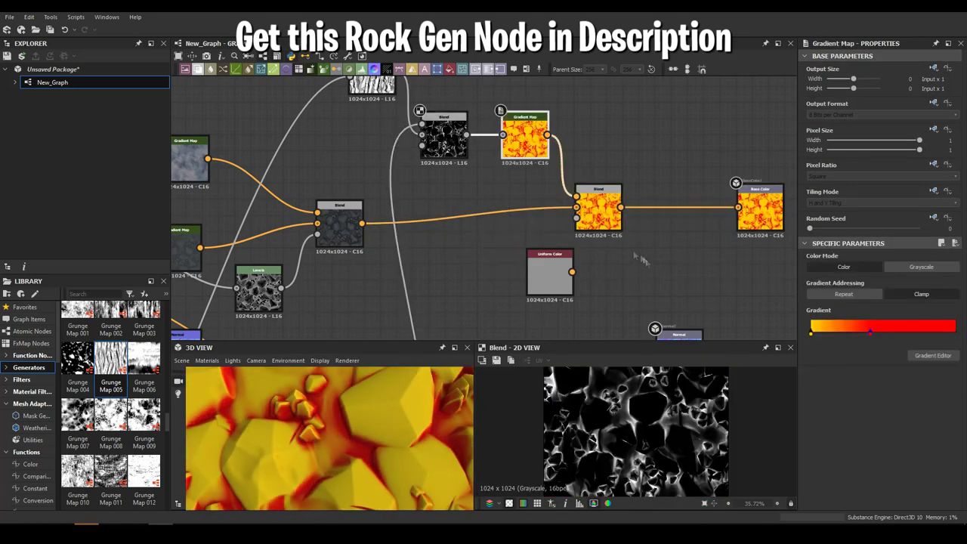
double_click(893, 338)
left_click(476, 362)
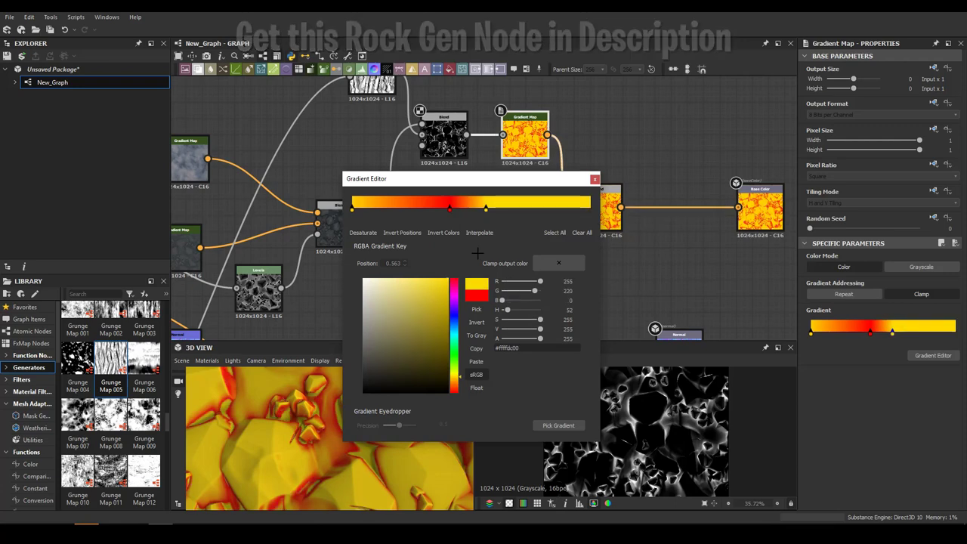
left_click(450, 209)
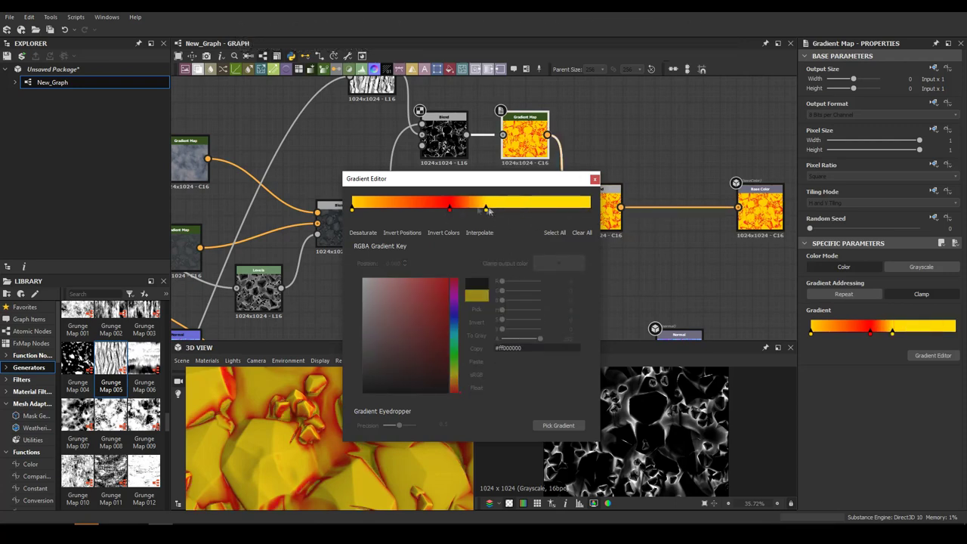
left_click_drag(410, 212, 393, 213)
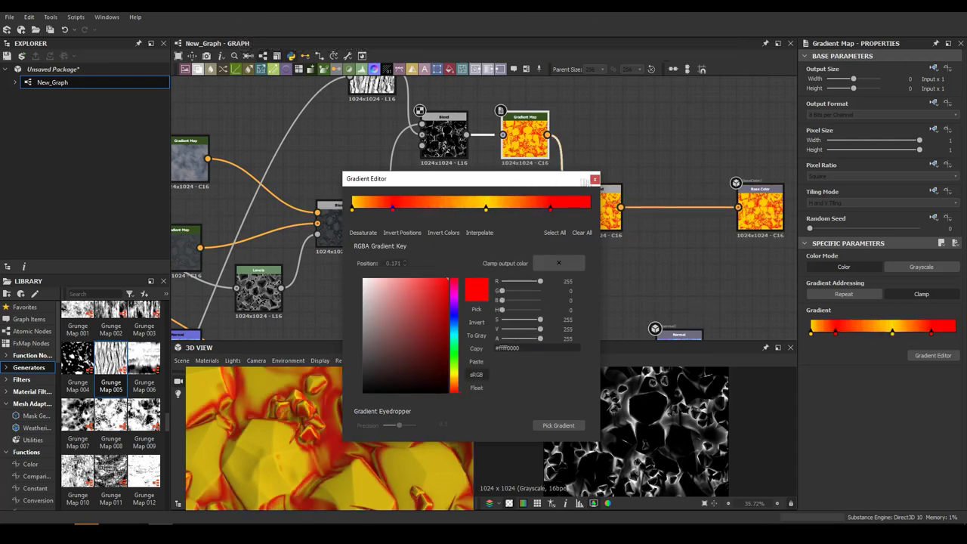
left_click(594, 179)
scroll(352, 294, "down", 5)
scroll(351, 294, "up", 3)
left_click(367, 320)
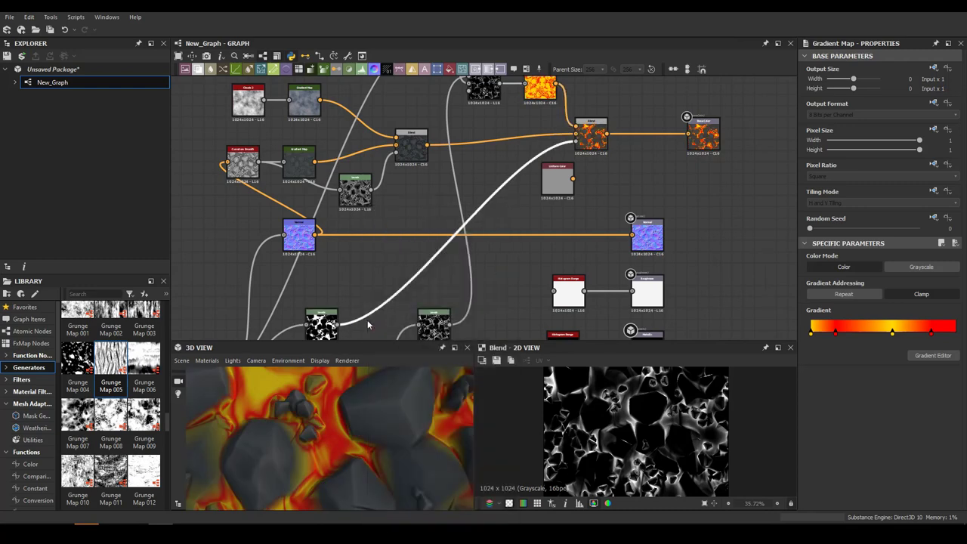
- Add a new Blend node fed by the lava Gradient Map and the crack mask
middle_click_drag(367, 320, 396, 233)
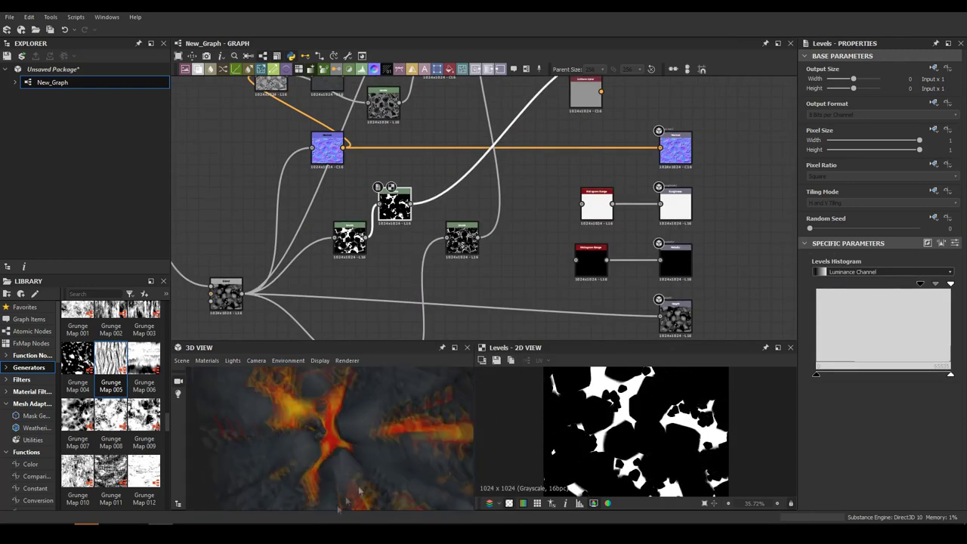
middle_click_drag(568, 85, 421, 149)
left_click(471, 110)
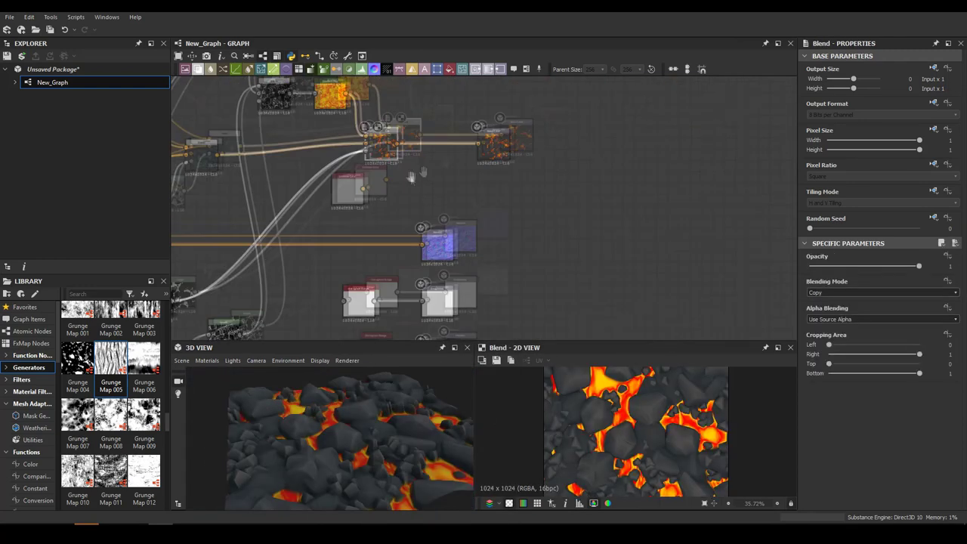
scroll(453, 196, "down", 3)
scroll(448, 240, "up", 2)
key("space")
left_click(502, 174)
scroll(420, 190, "up", 2)
middle_click_drag(420, 190, 464, 204)
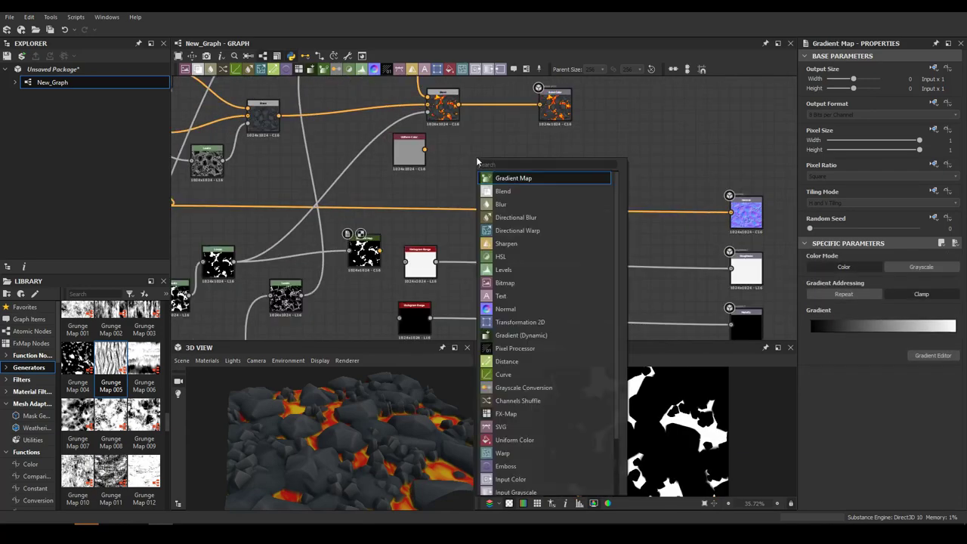
key("ctrl+v")
left_click_drag(461, 160, 378, 256)
middle_click_drag(479, 171, 541, 200)
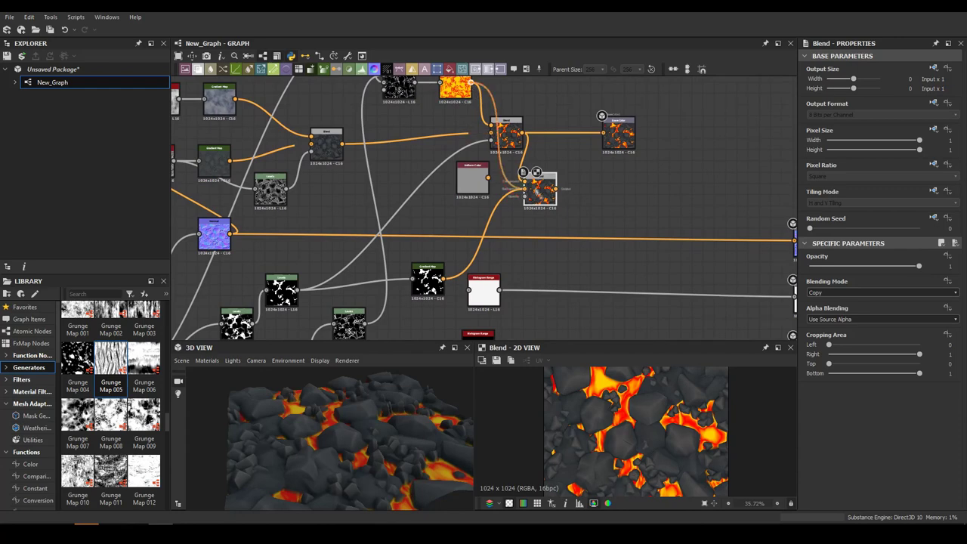
- Set the Blend to Multiply and route it into a new Emissive output at intensity 15.93
left_click(827, 292)
left_click(828, 297)
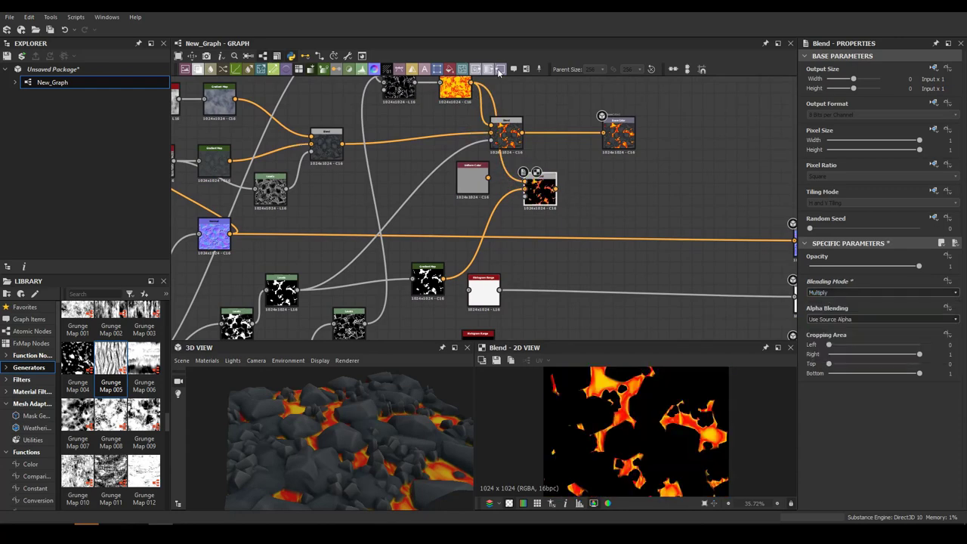
left_click(498, 67)
type("Emissive")
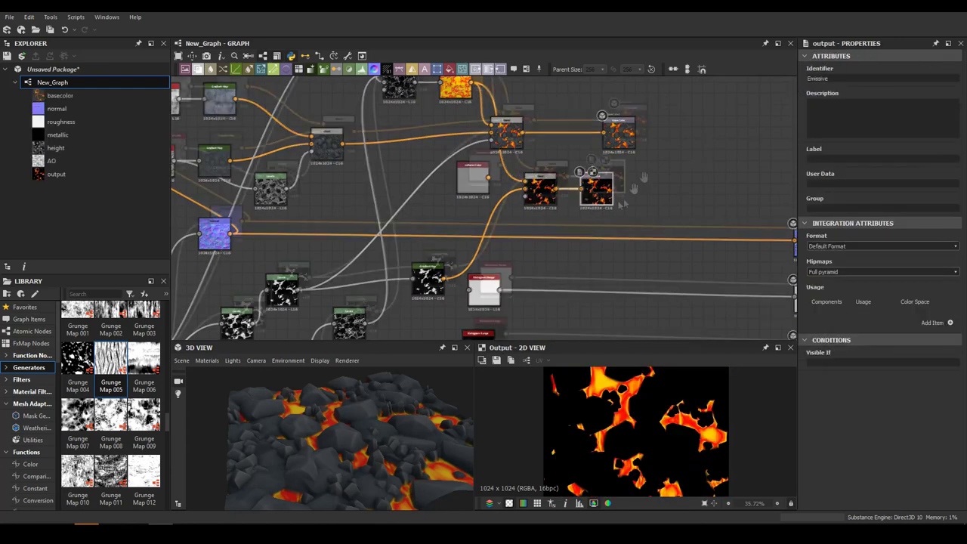
left_click(335, 387)
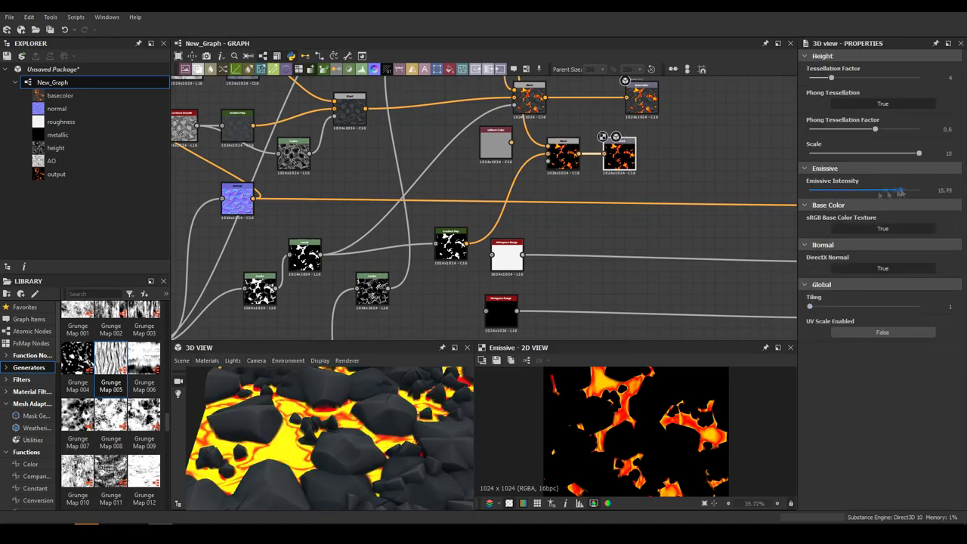
- Darken and desaturate the lava colour and add a black Uniform Color near the emissive blend
mouse_move(864, 290)
left_mouse_down()
mouse_move(850, 291)
mouse_move(857, 317)
mouse_move(848, 317)
mouse_move(858, 291)
left_mouse_up()
scroll(521, 179, "down", 3)
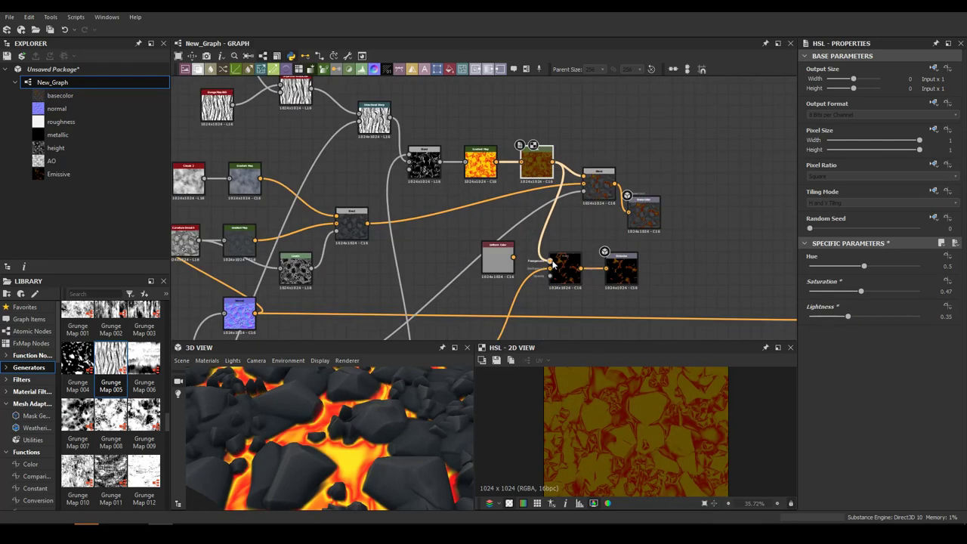
left_click_drag(333, 423, 382, 372)
left_click(627, 264)
mouse_move(498, 257)
left_mouse_down()
mouse_move(687, 268)
mouse_move(518, 297)
left_mouse_up()
left_click(824, 295)
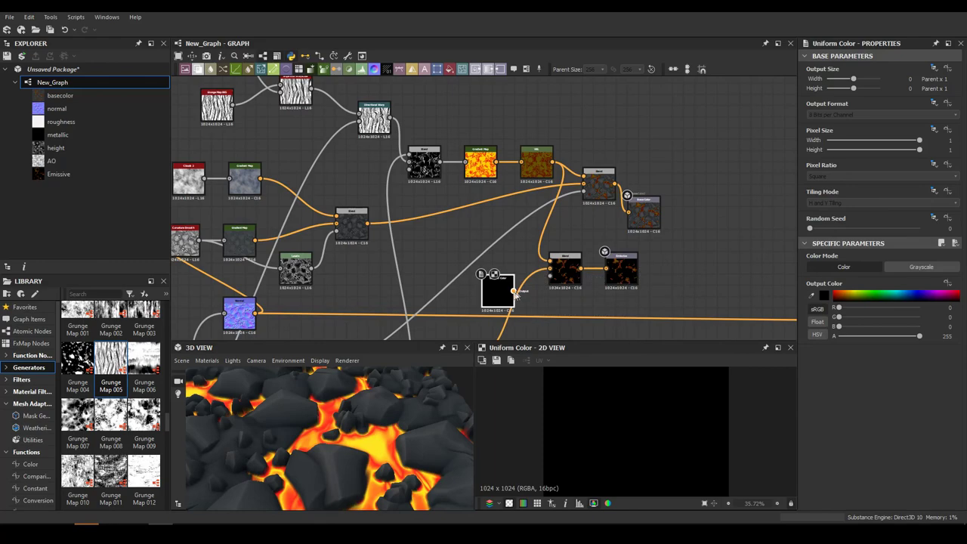
- Tune the lava HSL, lower the grunge Blend opacity, and move a gradient stop to redden the lava
left_click(537, 162)
left_click_drag(886, 292, 874, 292)
left_click(856, 316)
scroll(604, 235, "up", 2)
scroll(604, 234, "up", 2)
left_click(601, 208)
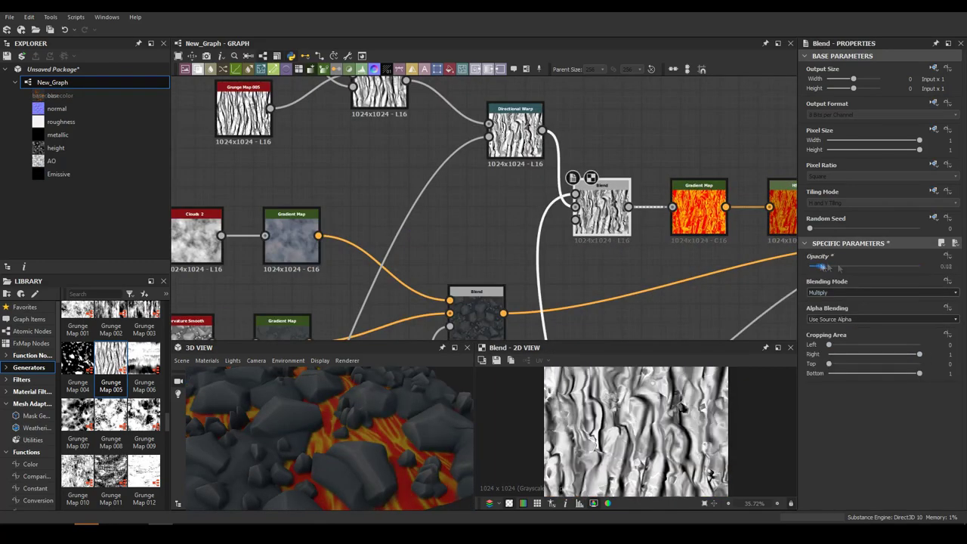
middle_click_drag(680, 249, 496, 223)
left_click(514, 185)
mouse_move(854, 339)
left_mouse_down()
mouse_move(812, 336)
mouse_move(834, 338)
left_mouse_up()
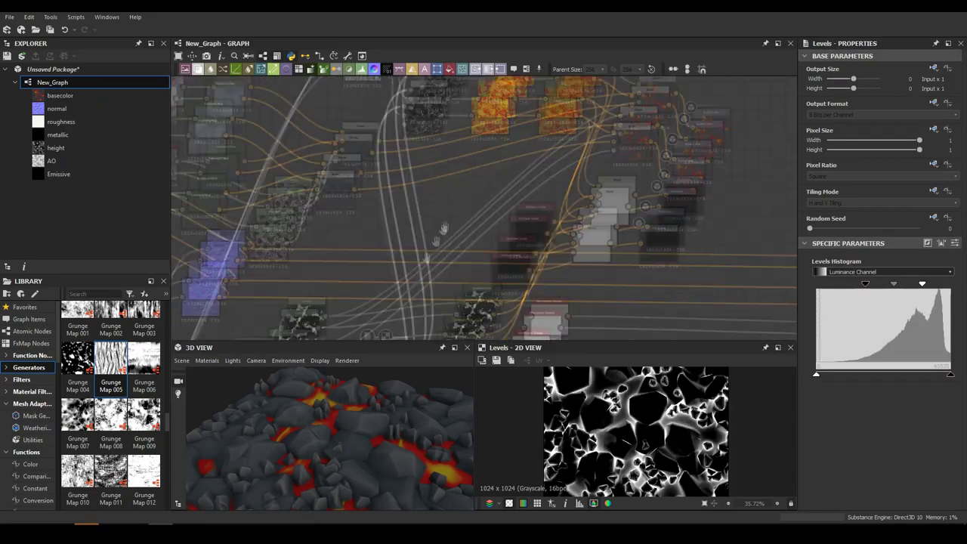
- Move the red gradient stop right for more yellow and raise the Levels black point
left_click_drag(840, 333, 885, 333)
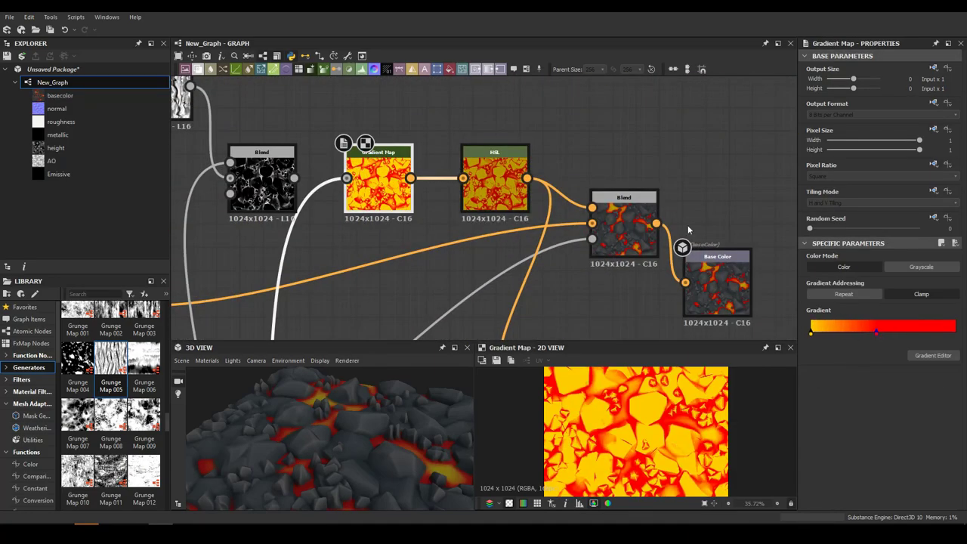
left_click(556, 170)
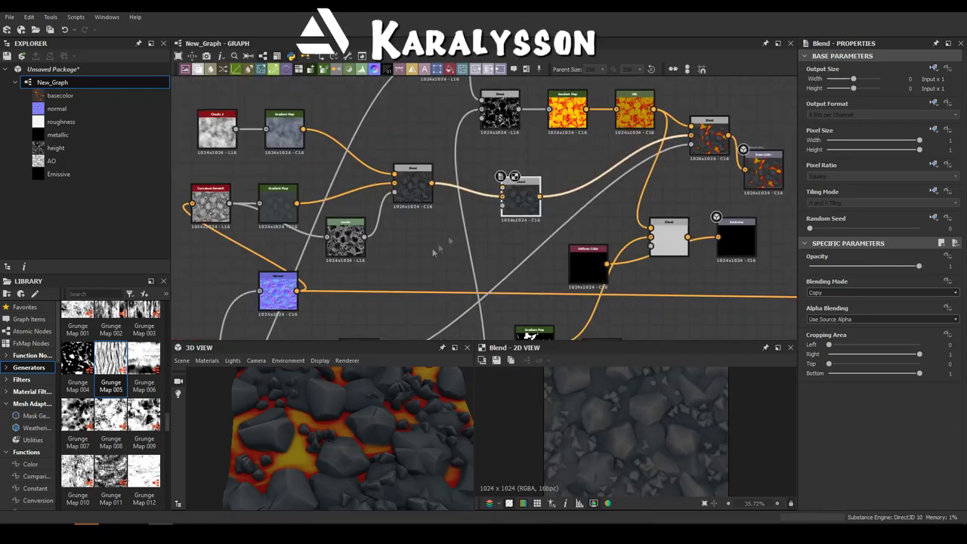
left_click_drag(816, 283, 894, 284)
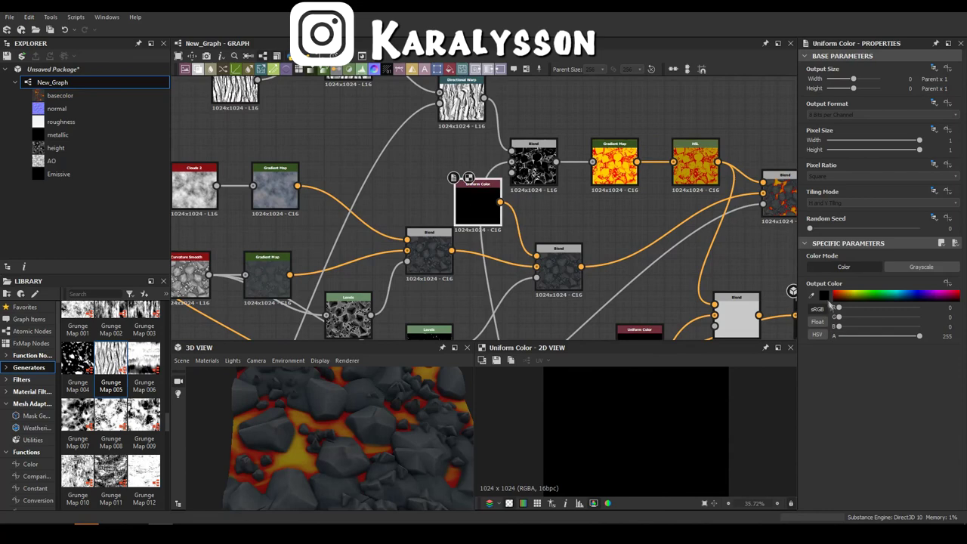
- Set the Uniform Color blended into the rock colour to mid grey 108
left_click(824, 296)
mouse_move(345, 459)
left_mouse_down()
mouse_move(323, 432)
mouse_move(400, 428)
left_mouse_up()
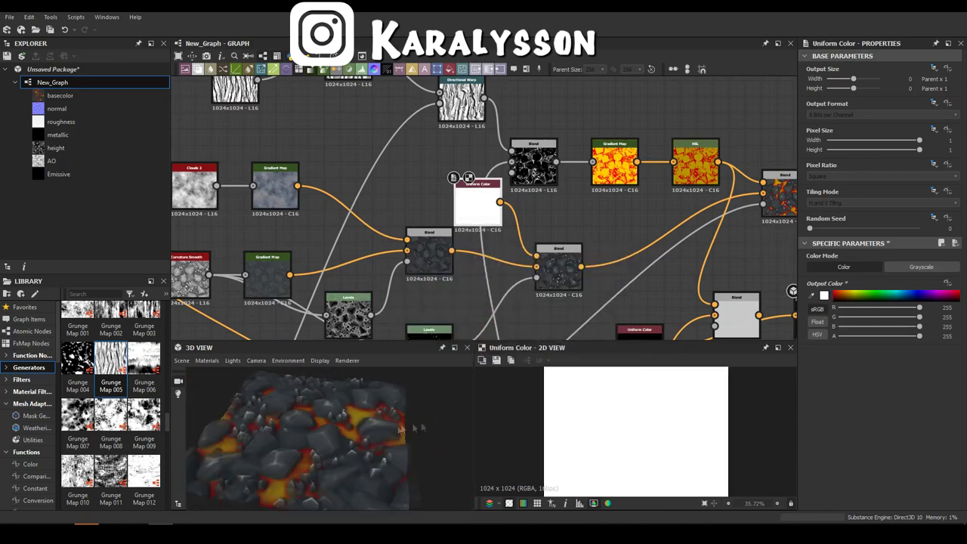
left_click(824, 296)
mouse_move(454, 302)
left_mouse_down()
mouse_move(413, 340)
mouse_move(413, 317)
left_mouse_up()
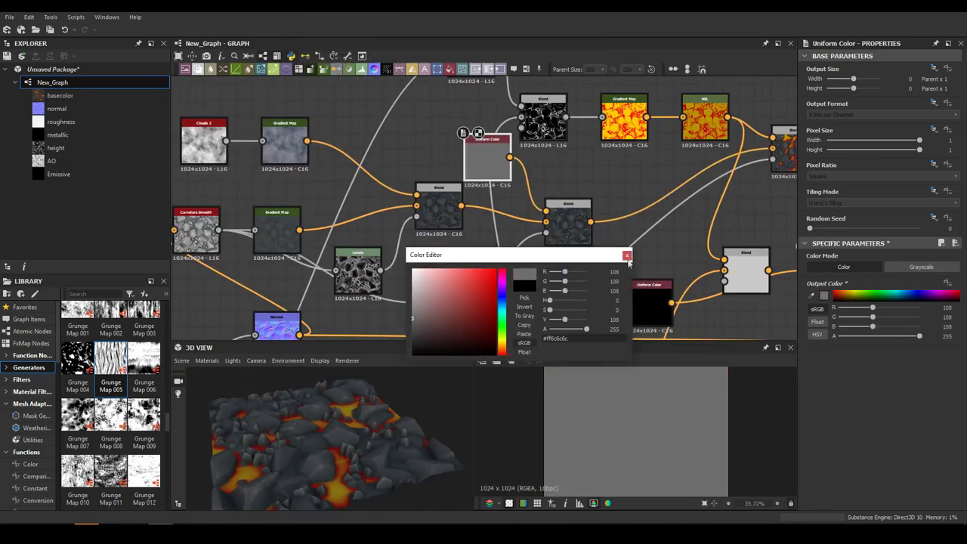
- Insert an HSL node in the rock chain at Hue 0.63, Saturation 0.51, Lightness 0.47
left_click(627, 255)
scroll(529, 227, "up", 3)
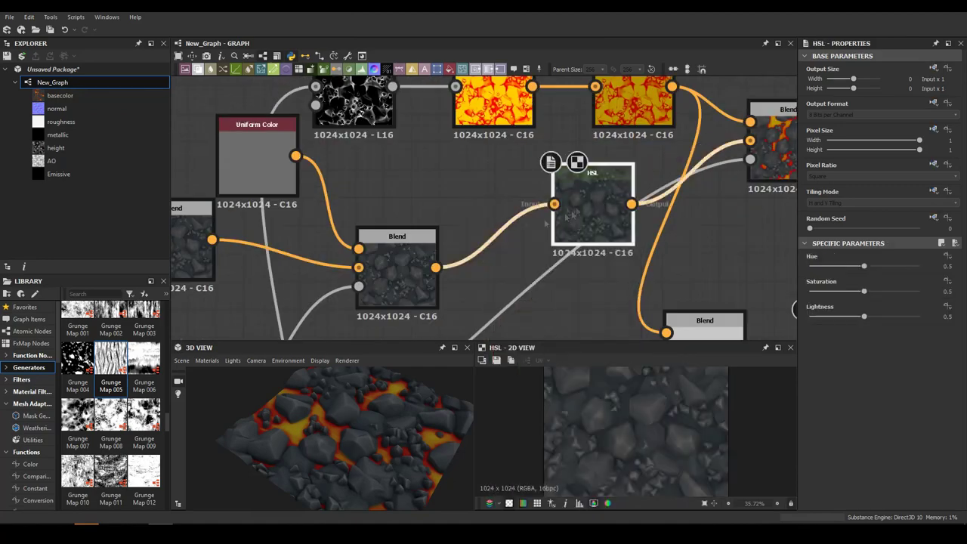
left_click_drag(546, 223, 489, 230)
left_click_drag(863, 291, 877, 294)
key("ctrl+z")
scroll(747, 281, "down", 3)
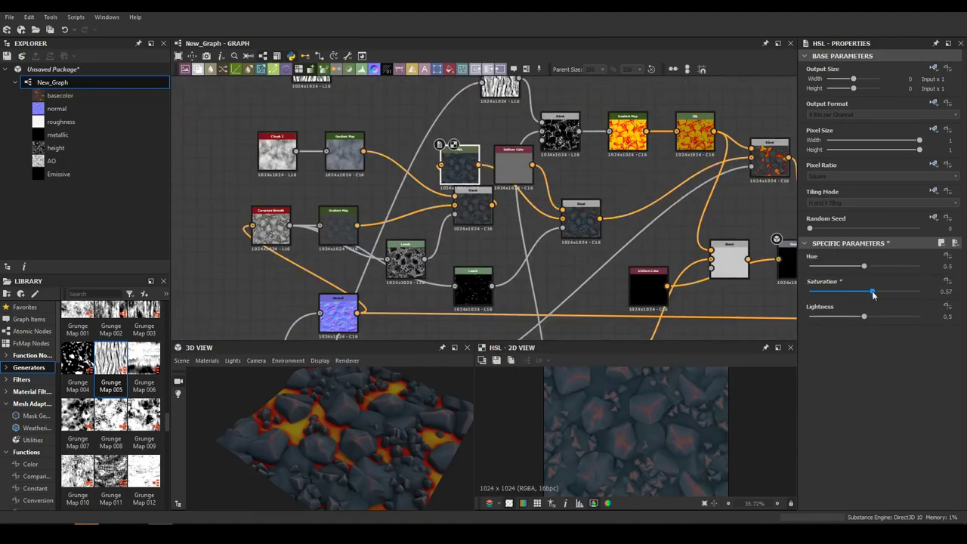
left_click_drag(864, 316, 860, 316)
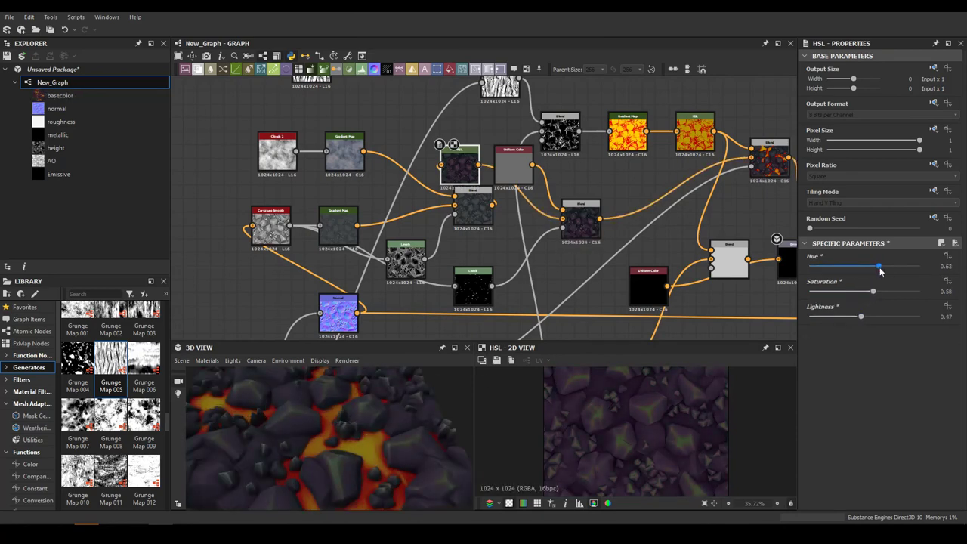
left_click_drag(864, 292, 867, 292)
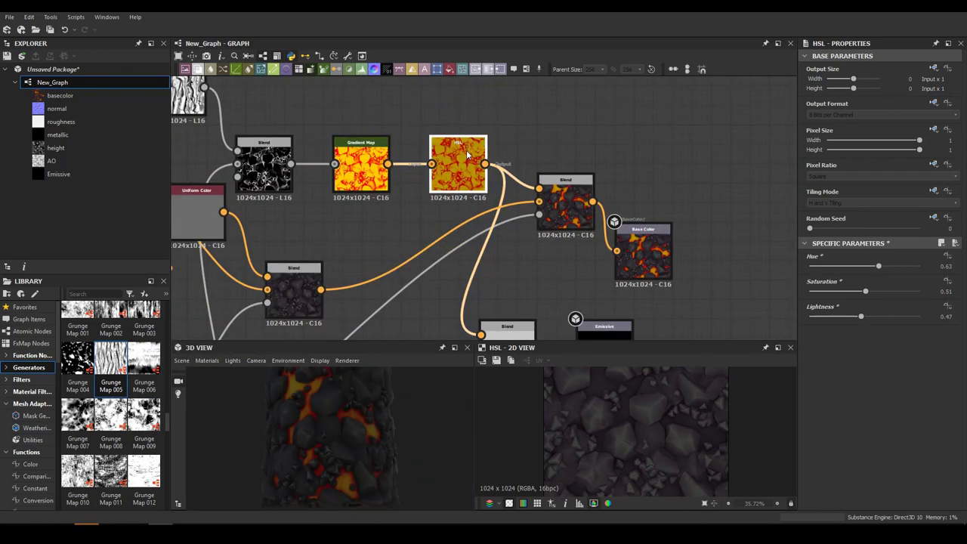
- Lower the lava HSL hue to 0.48 to shift it from yellow toward orange
left_click_drag(867, 267, 863, 268)
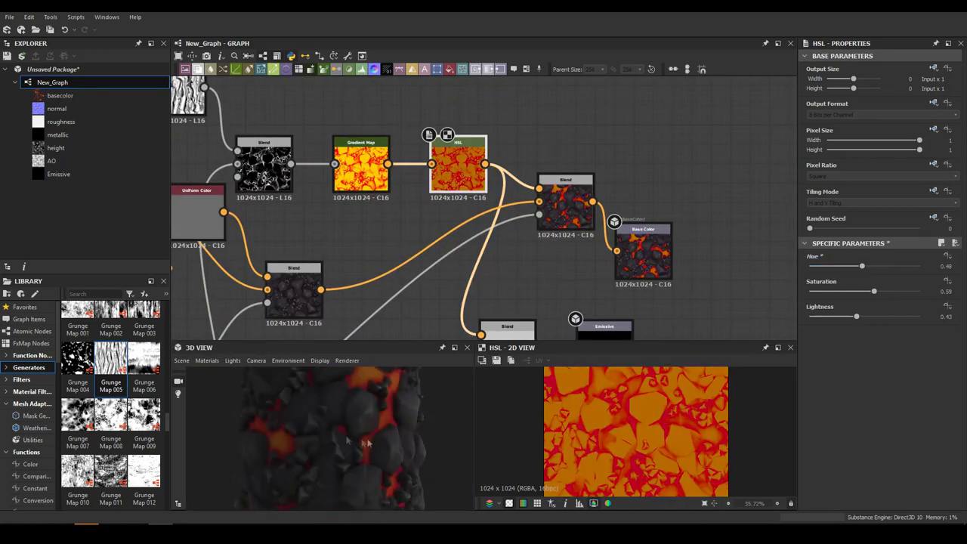
scroll(491, 283, "down", 1)
left_click(491, 283)
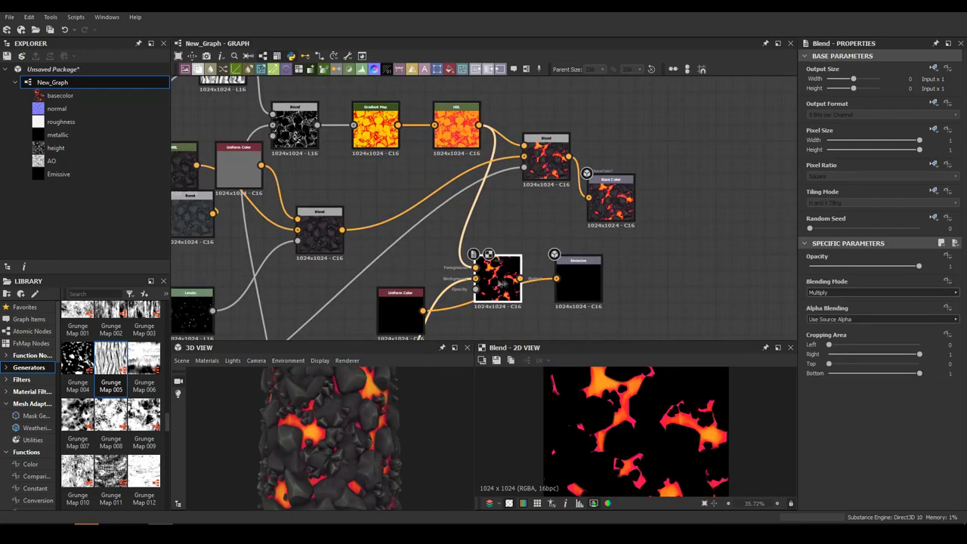
- Insert an HSL node before the Emissive output with Saturation 0.03 and Lightness 0.29
scroll(520, 280, "up", 4)
scroll(492, 277, "down", 3)
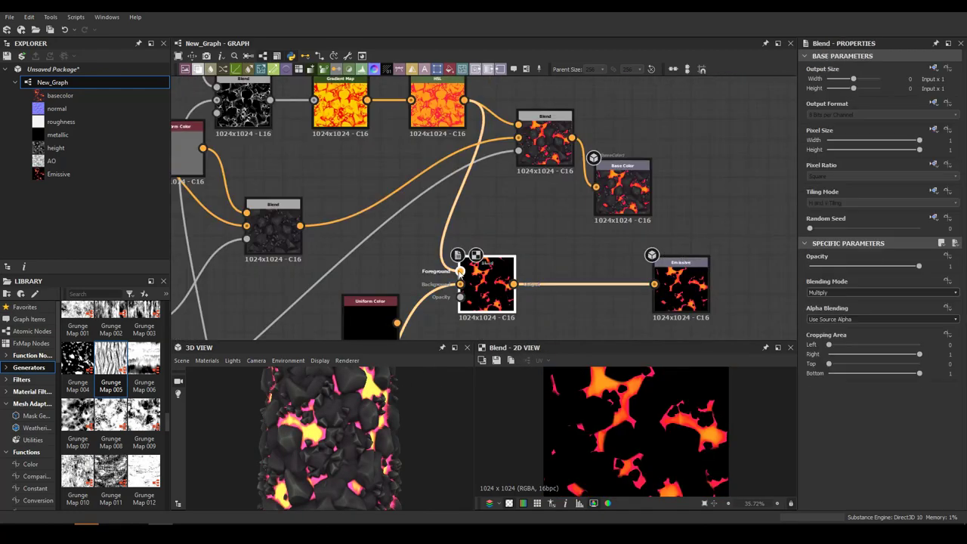
middle_click_drag(493, 333, 471, 271)
right_click(539, 219)
type("hsl")
key("Return")
left_click_drag(863, 291, 920, 288)
mouse_move(863, 316)
left_mouse_down()
mouse_move(921, 313)
mouse_move(863, 316)
mouse_move(859, 293)
left_mouse_up()
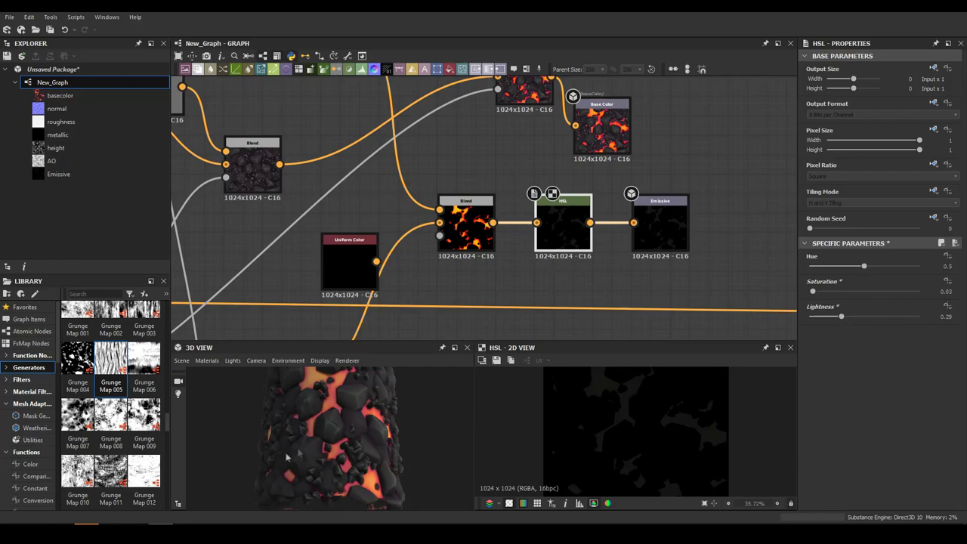
left_click_drag(288, 456, 299, 446)
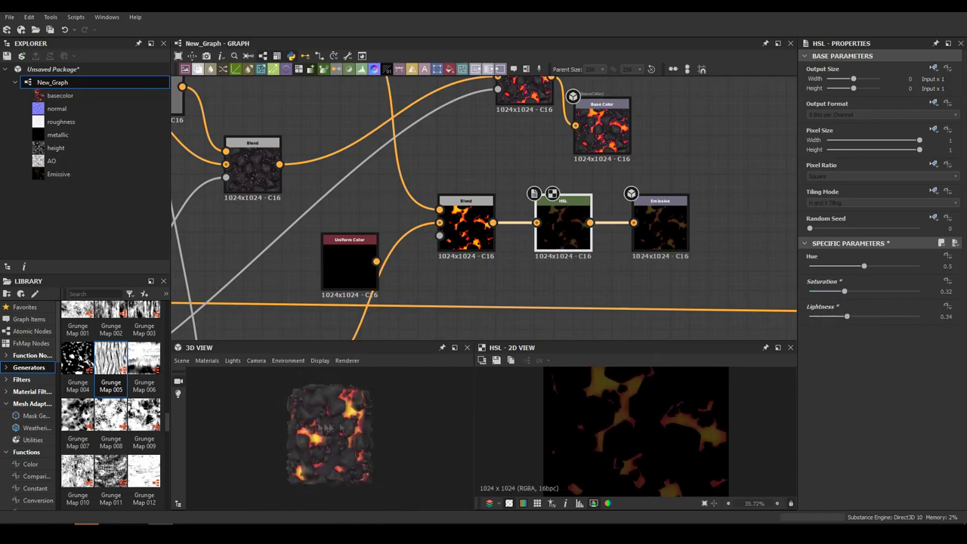